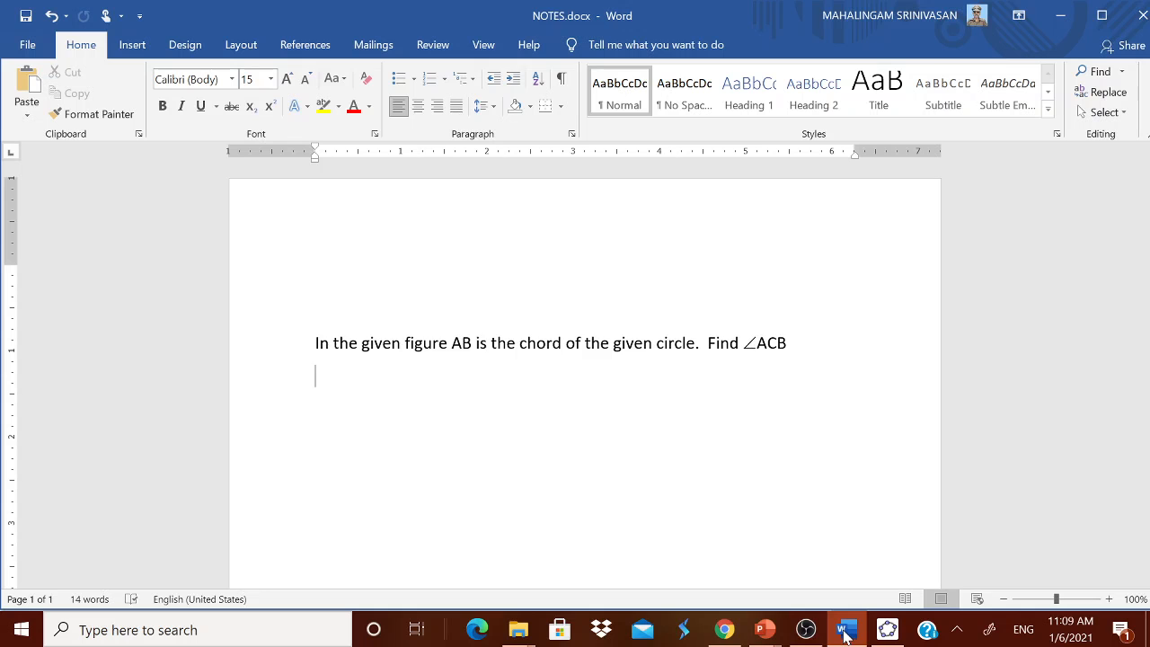
# Step: Switch to GeoGebra Classic 5 and set up the Geometry perspective
pyautogui.click(887, 629)
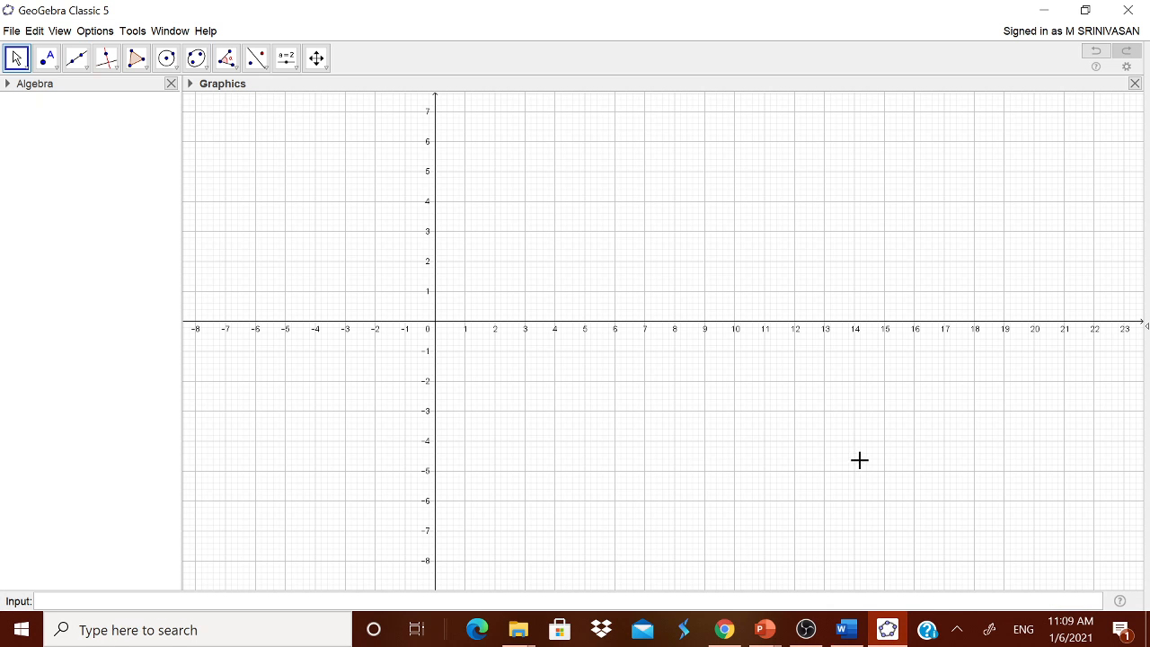
pyautogui.click(1146, 329)
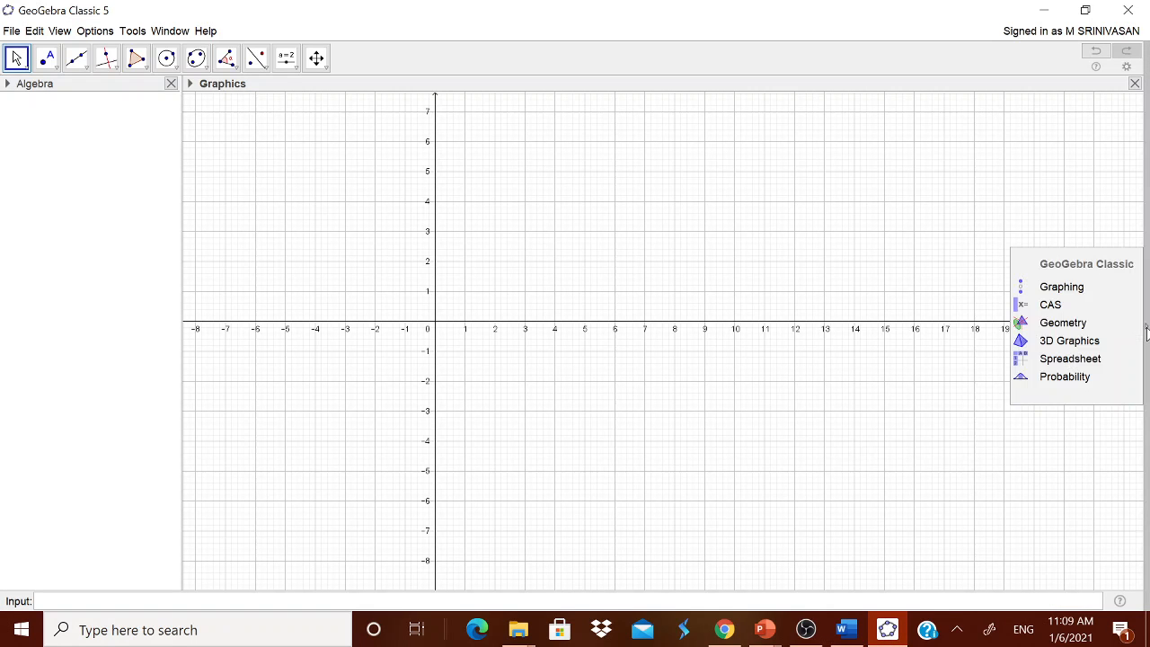
pyautogui.click(1074, 327)
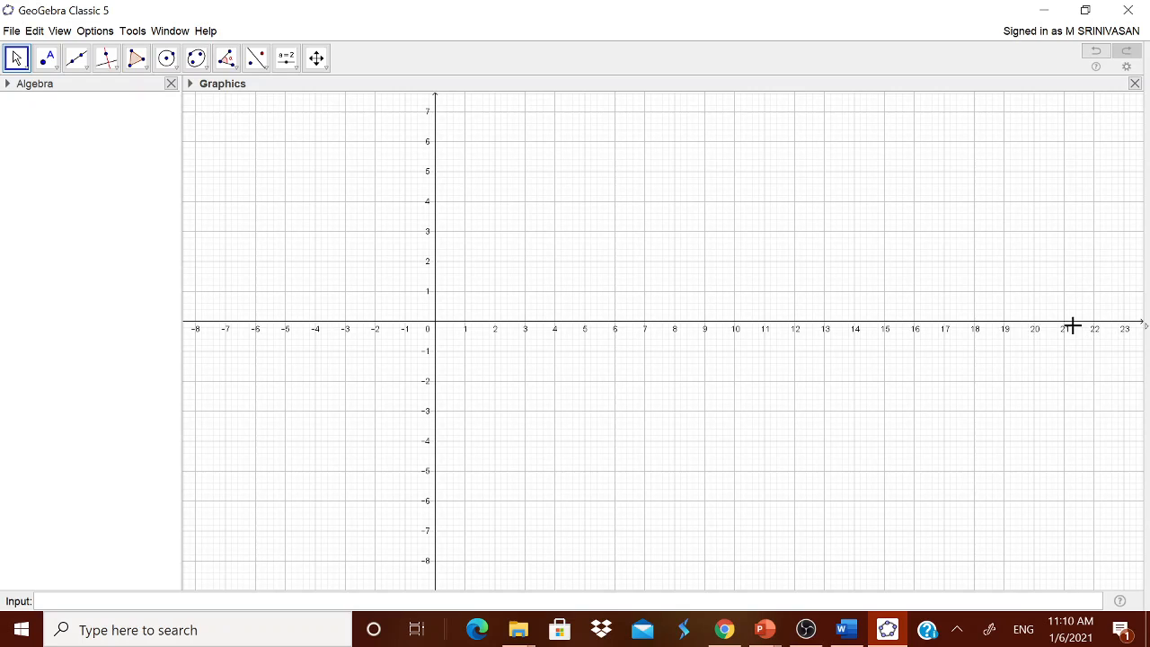
# Step: Set the labeling option for new objects and round displayed values to zero decimal places
pyautogui.click(99, 32)
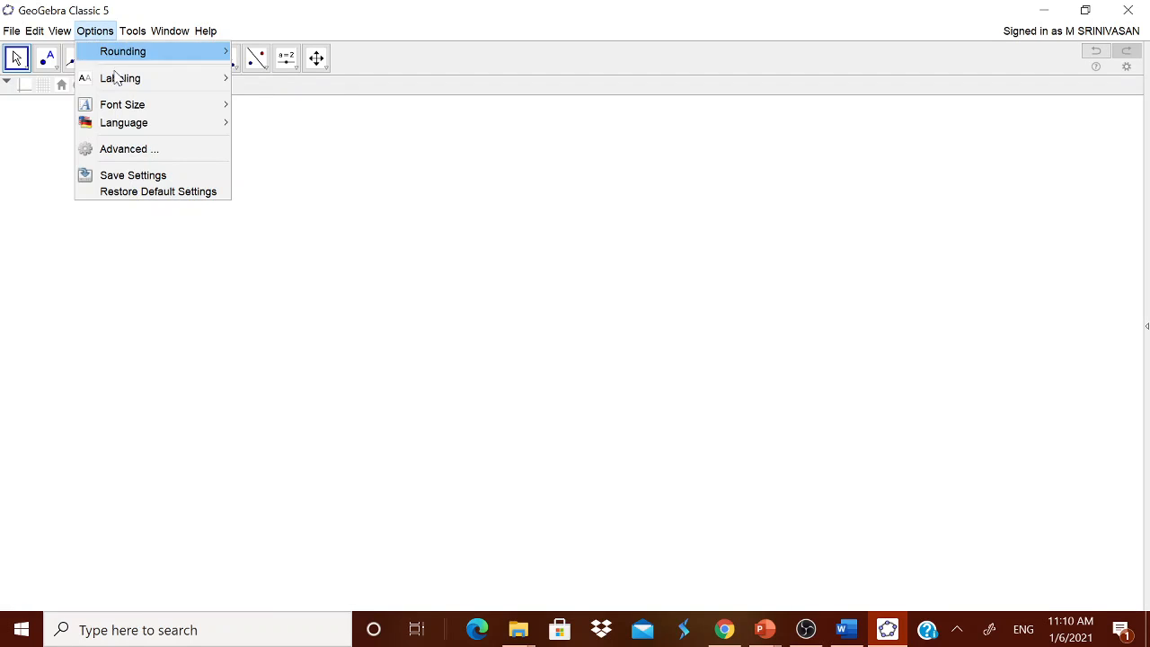
pyautogui.moveTo(121, 81)
pyautogui.click(263, 135)
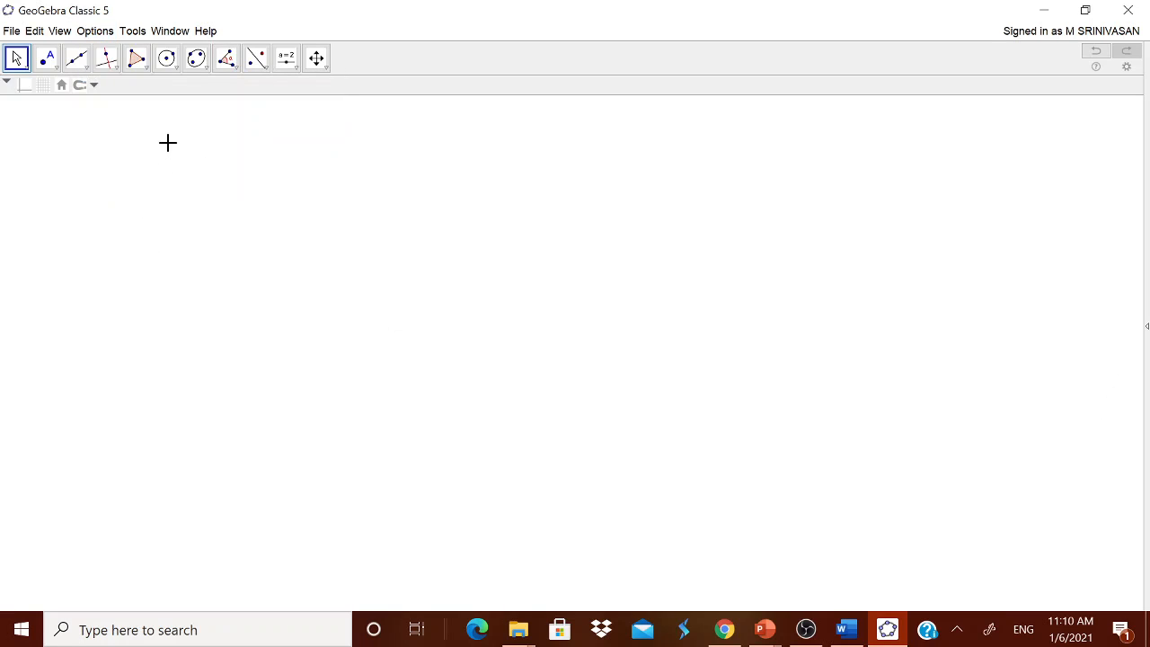
pyautogui.click(97, 31)
pyautogui.click(259, 53)
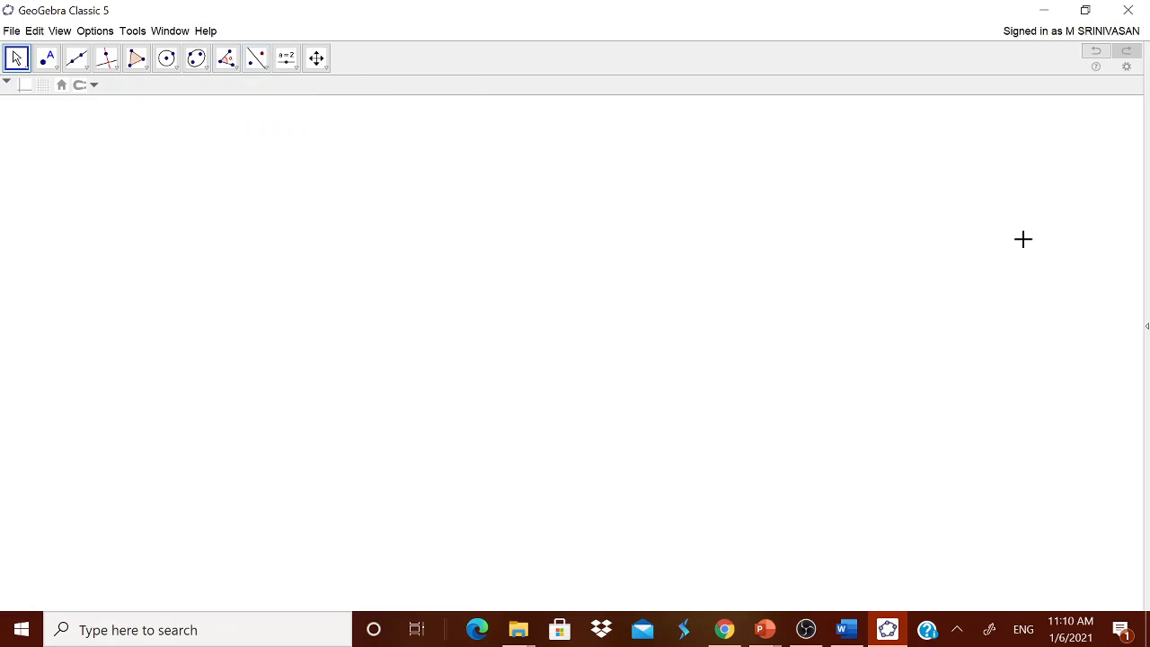
# Step: Draw a circle with Circle: Center & Radius near the middle of the drawing area and rename its center point O
pyautogui.click(168, 62)
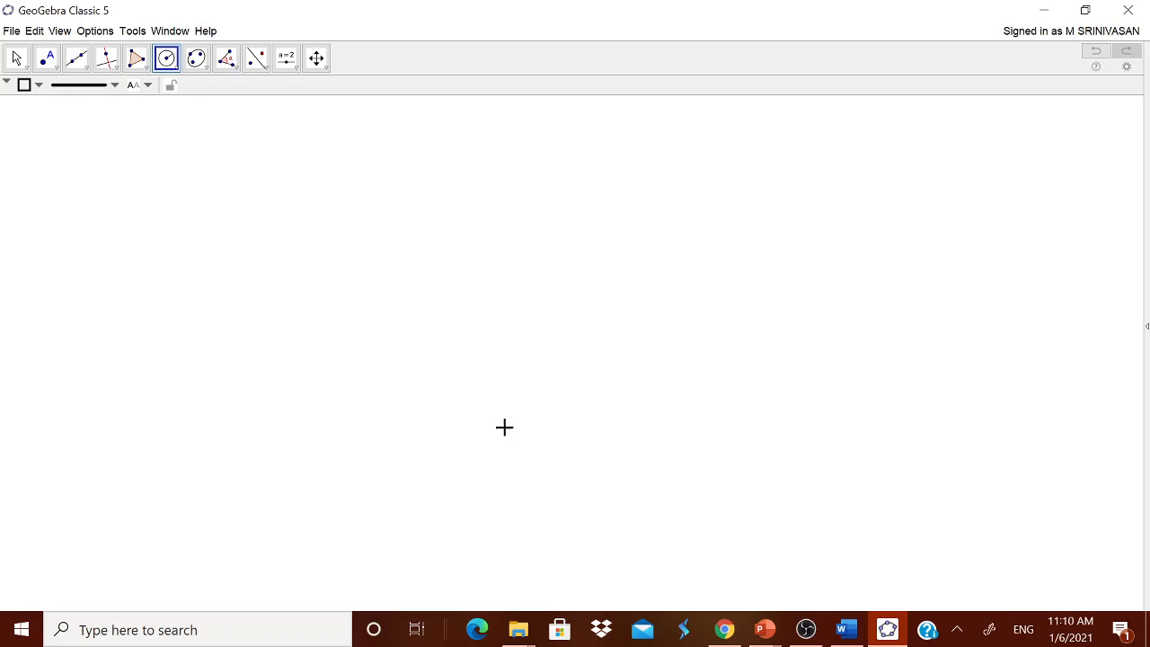
pyautogui.click(525, 412)
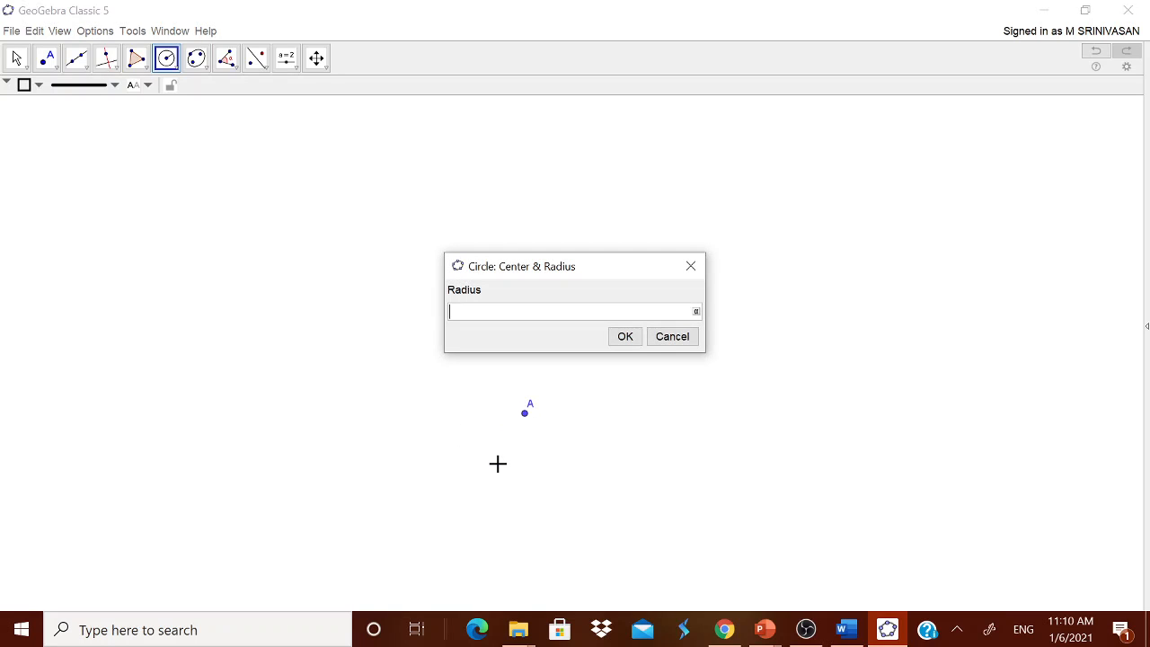
pyautogui.click(625, 336)
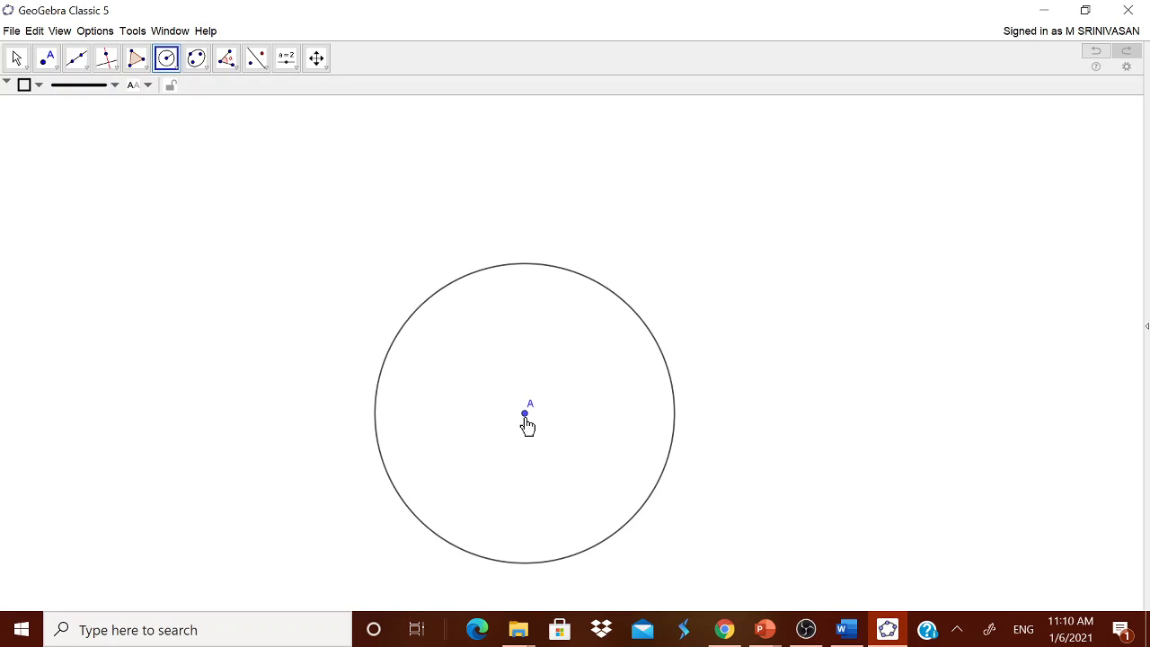
pyautogui.rightClick(527, 425)
pyautogui.click(572, 509)
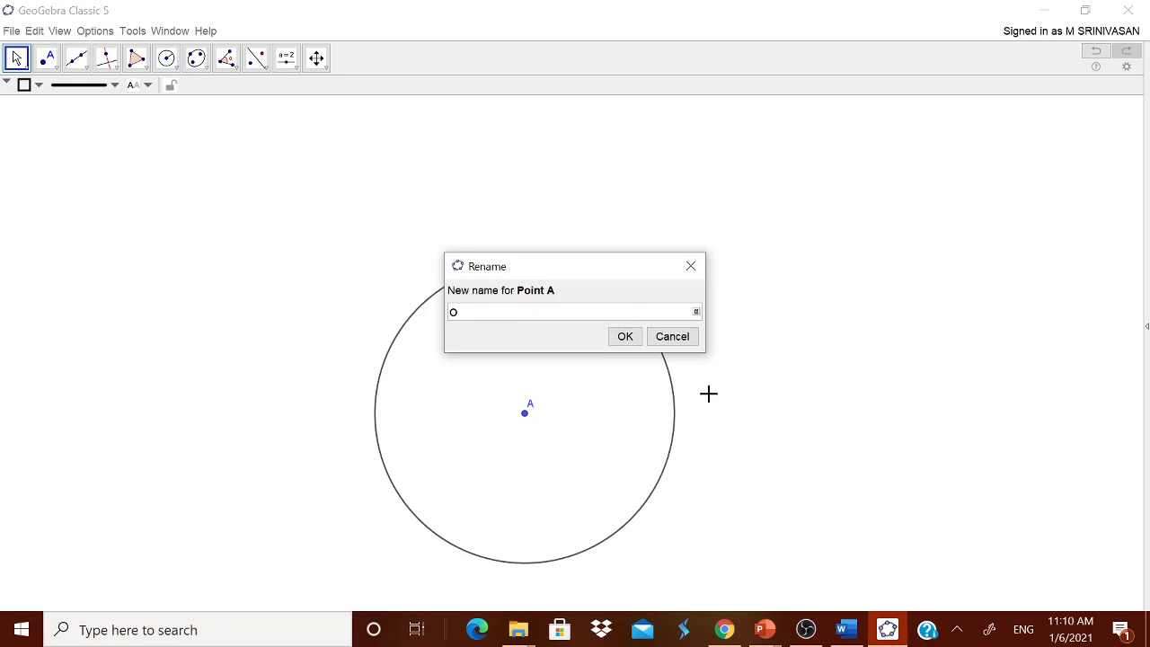
pyautogui.click(634, 339)
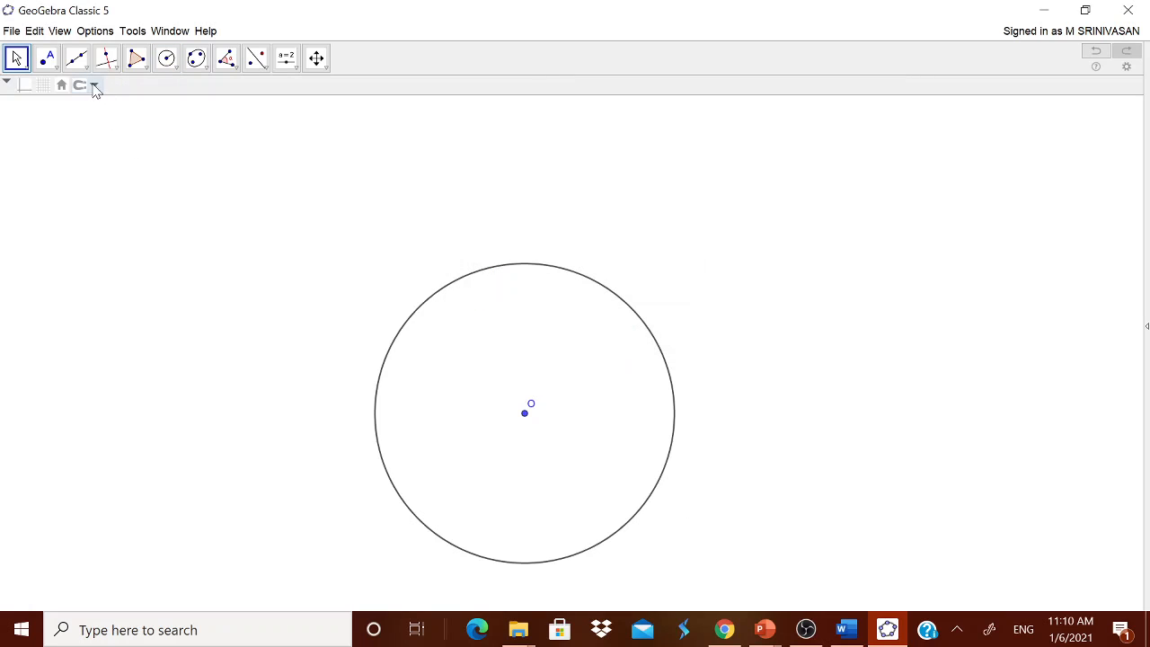
# Step: Place points A and B on the lower part of the circle at about equal height, and move their labels outside the circle
pyautogui.click(46, 58)
pyautogui.click(72, 110)
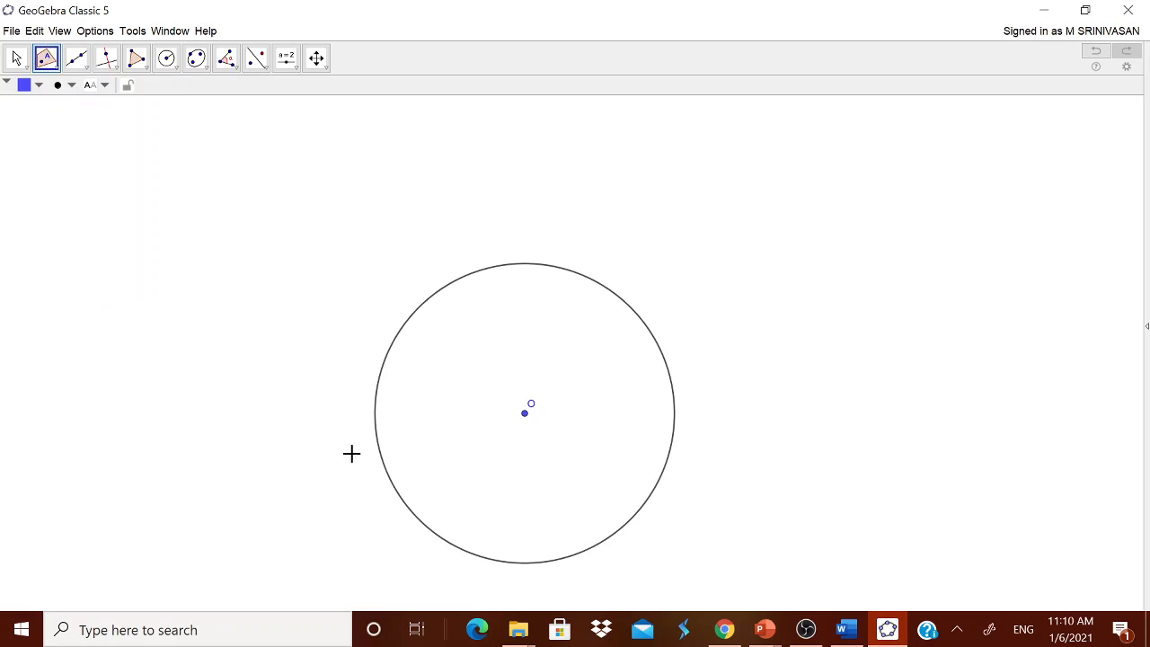
pyautogui.click(408, 508)
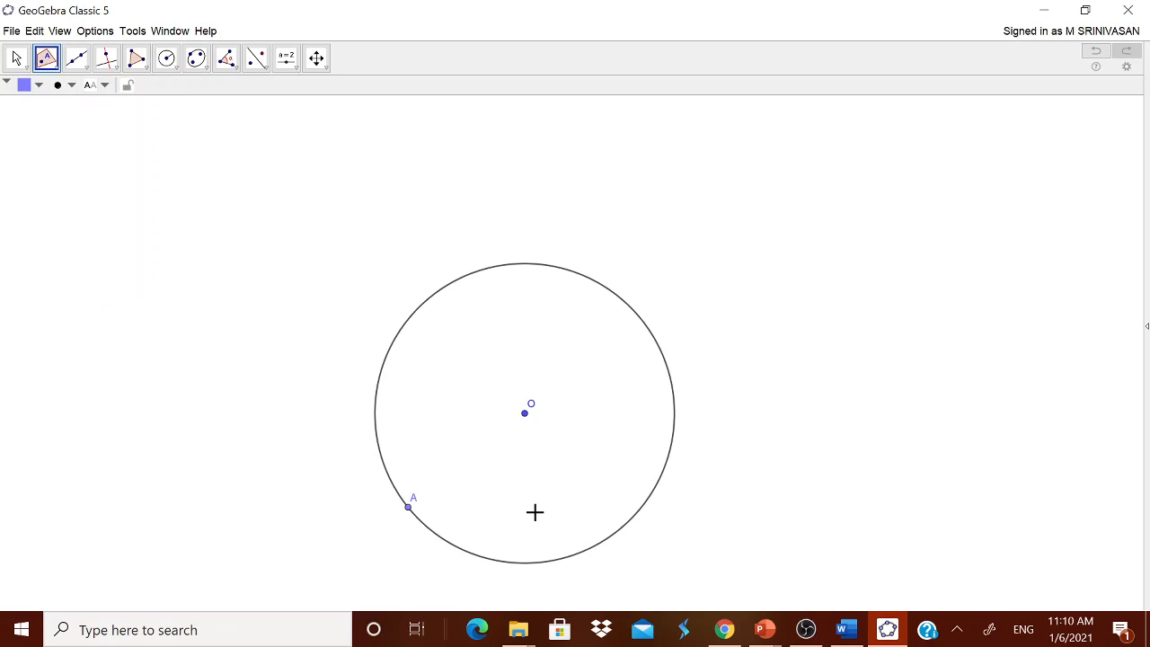
pyautogui.click(640, 507)
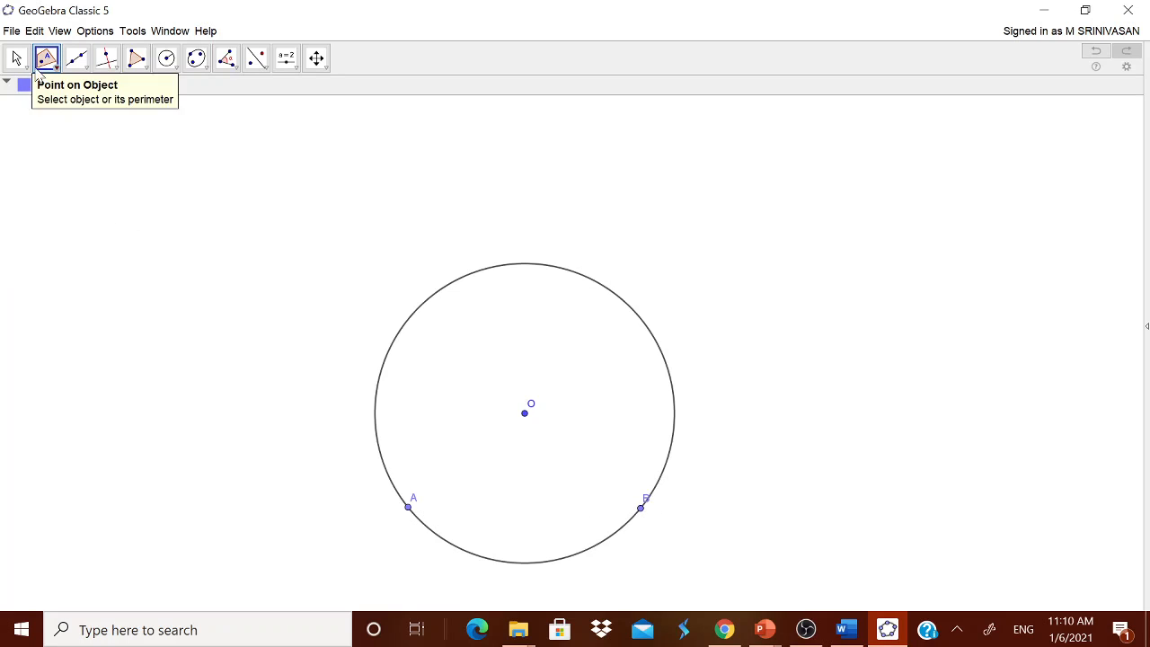
pyautogui.press('Escape')
pyautogui.moveTo(413, 504); pyautogui.dragTo(395, 515)
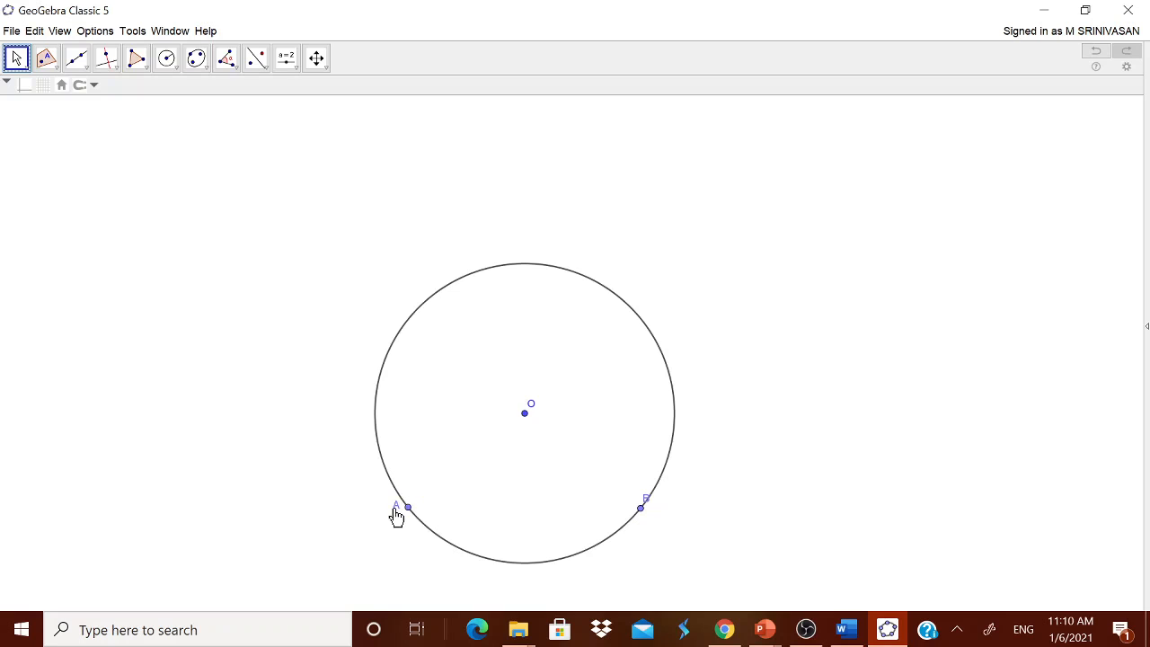
pyautogui.moveTo(647, 501); pyautogui.dragTo(662, 519)
# Step: Draw segment AB as a chord of the circle
pyautogui.click(90, 72)
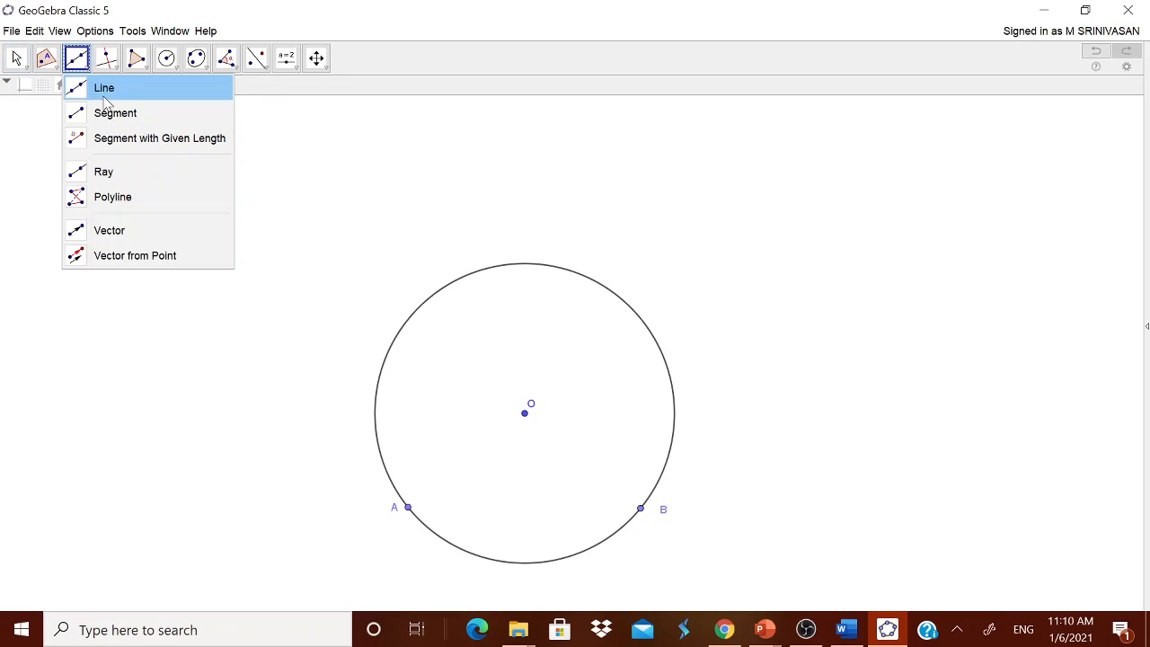
pyautogui.click(105, 112)
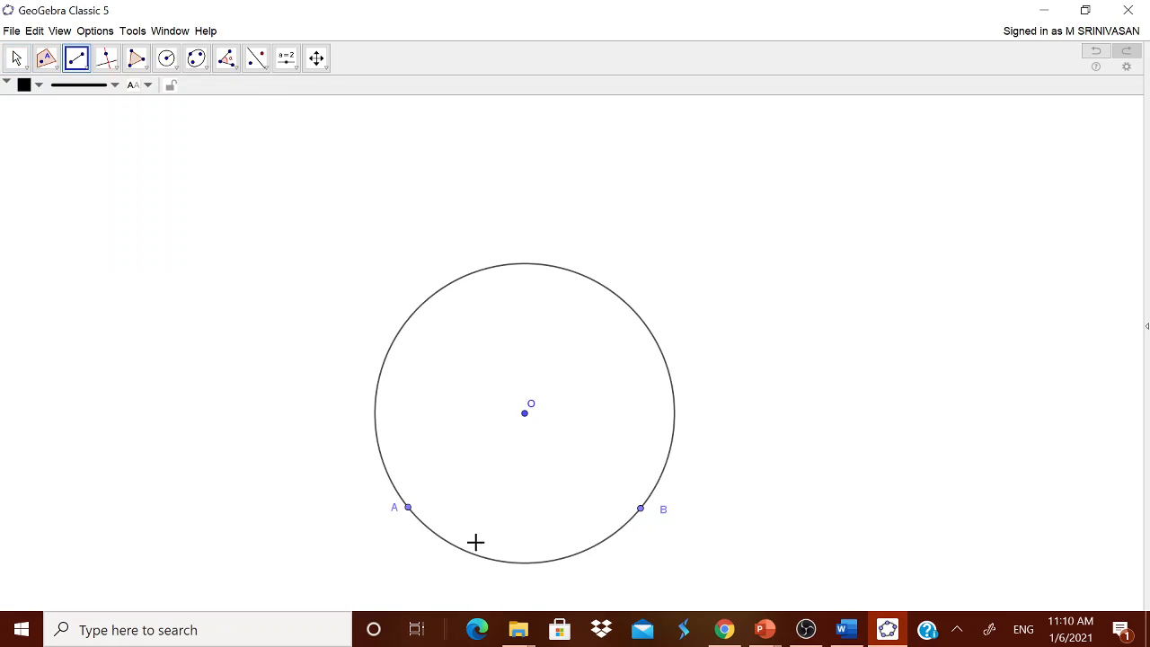
pyautogui.click(409, 509)
pyautogui.click(640, 509)
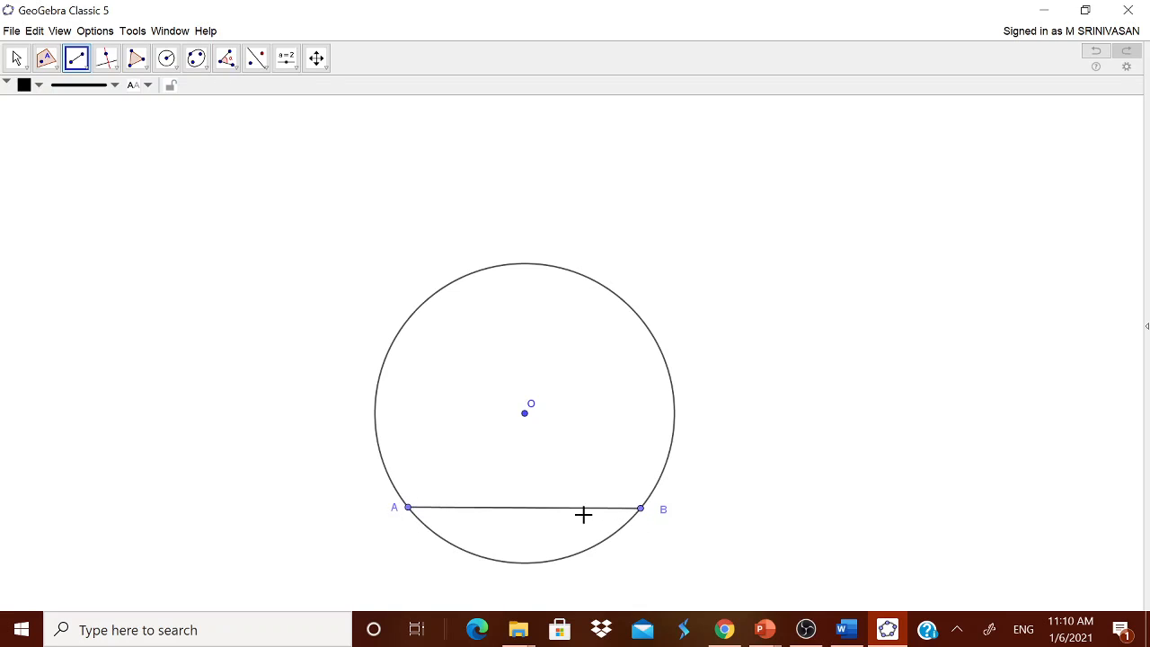
# Step: Place point C on the circle directly above the center and join it to A and B with segments
pyautogui.click(47, 57)
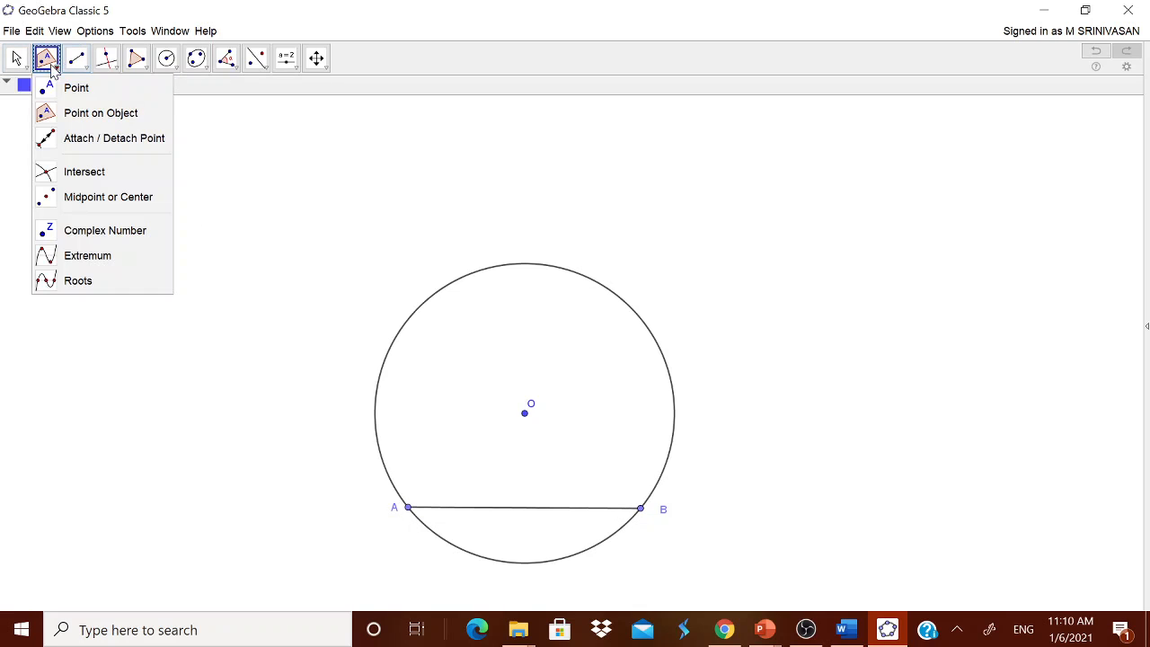
pyautogui.click(77, 111)
pyautogui.click(530, 267)
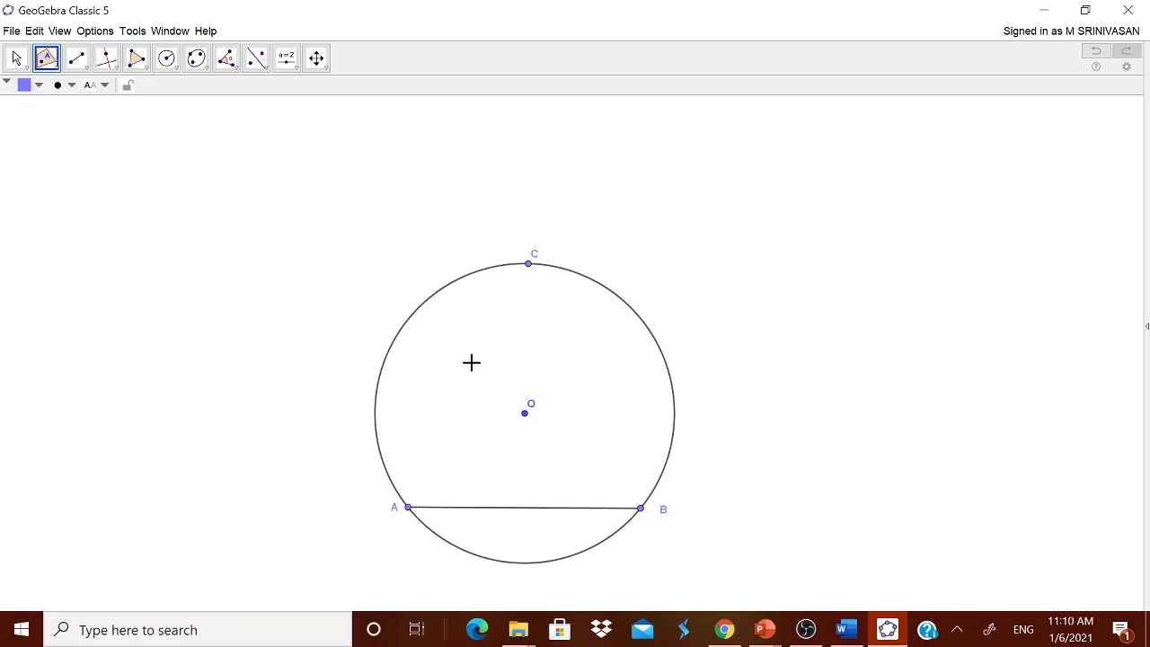
pyautogui.click(77, 57)
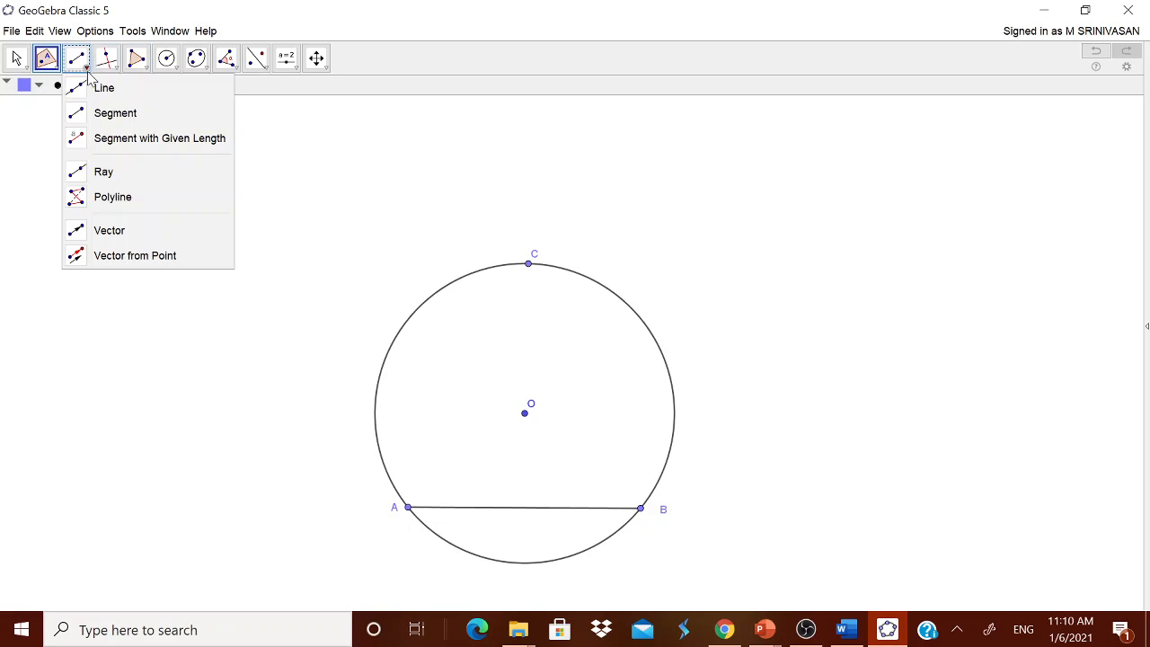
pyautogui.click(106, 113)
pyautogui.click(529, 267)
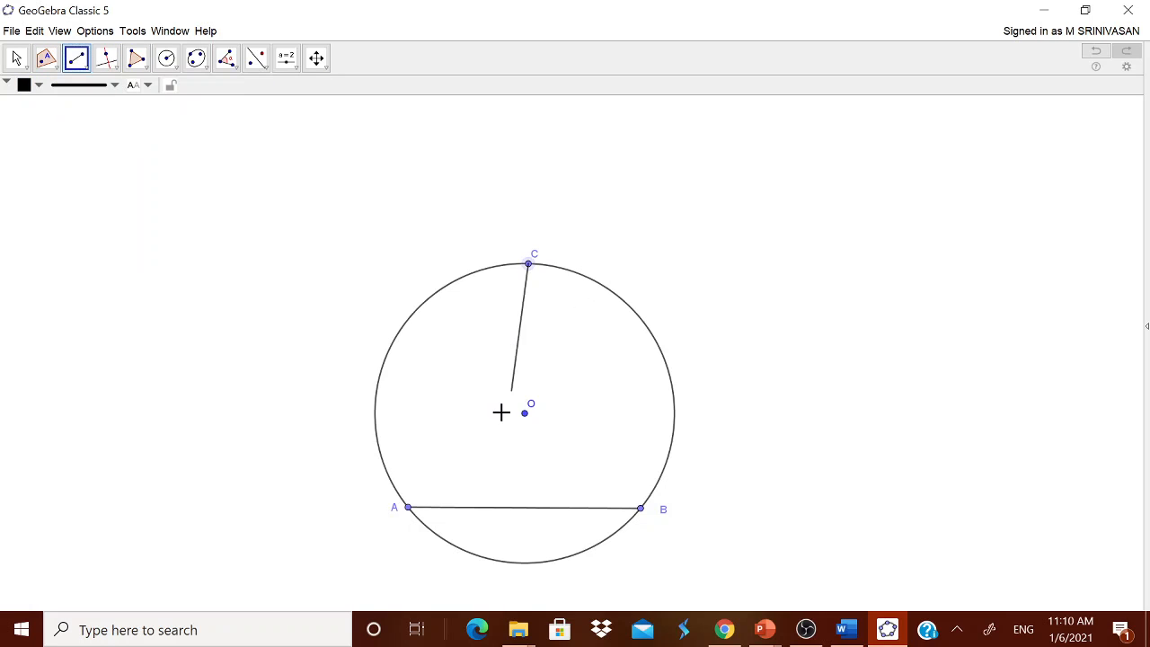
pyautogui.click(408, 508)
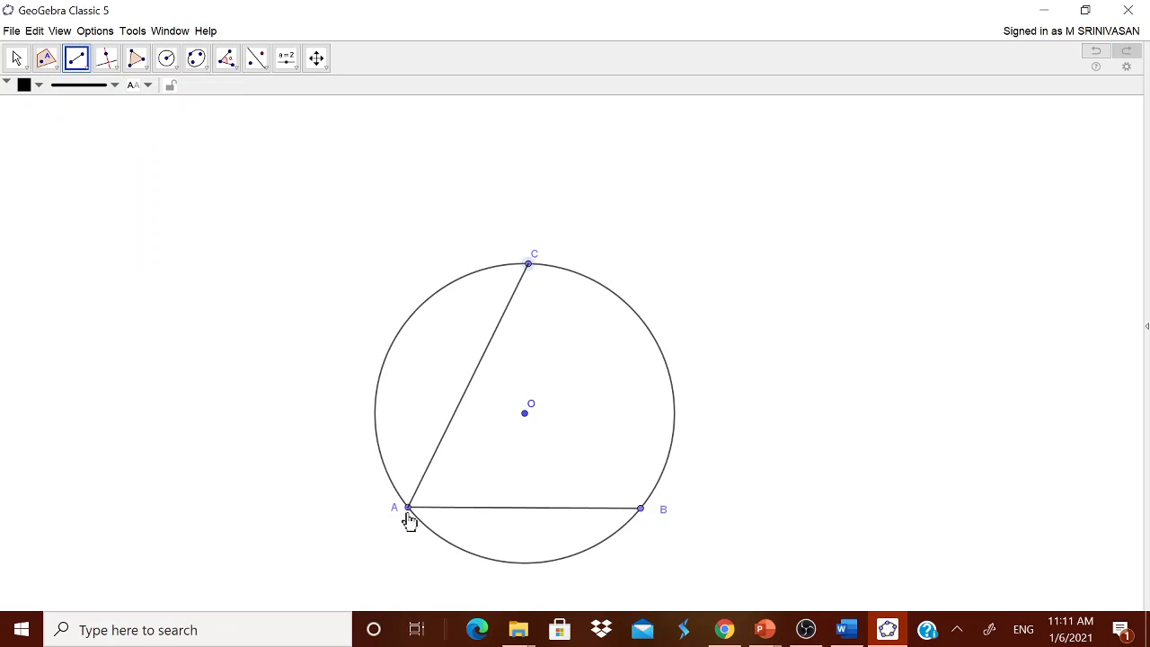
pyautogui.click(530, 266)
pyautogui.click(641, 510)
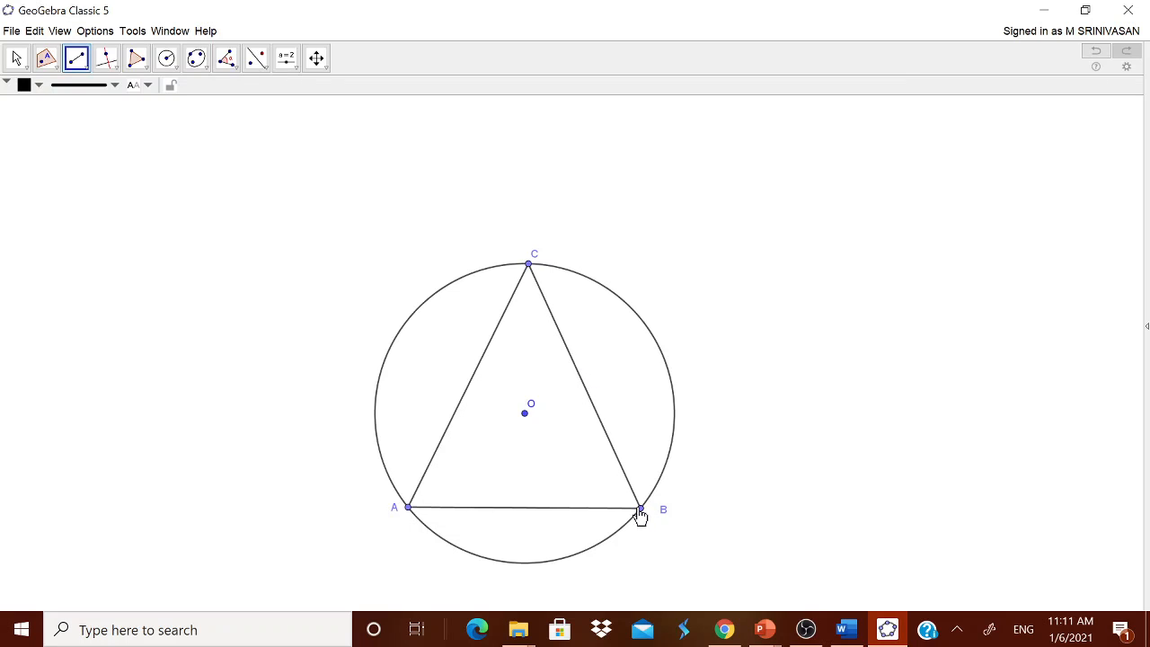
# Step: Draw radius segments joining the center O to A and to B
pyautogui.click(408, 509)
pyautogui.click(525, 414)
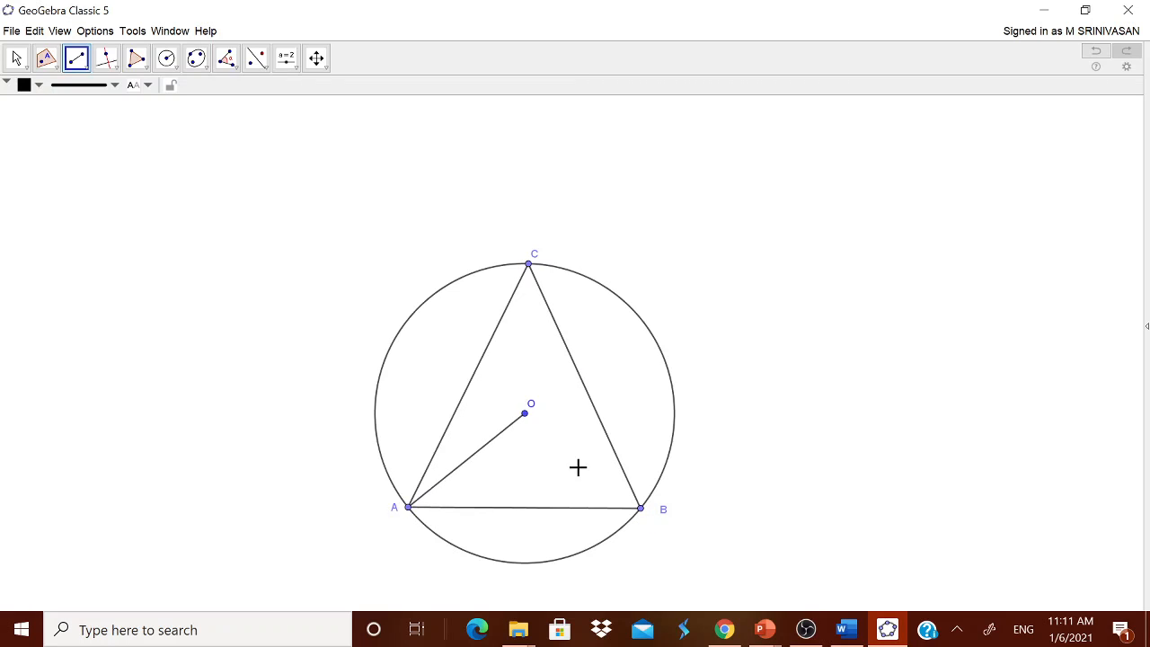
pyautogui.click(525, 414)
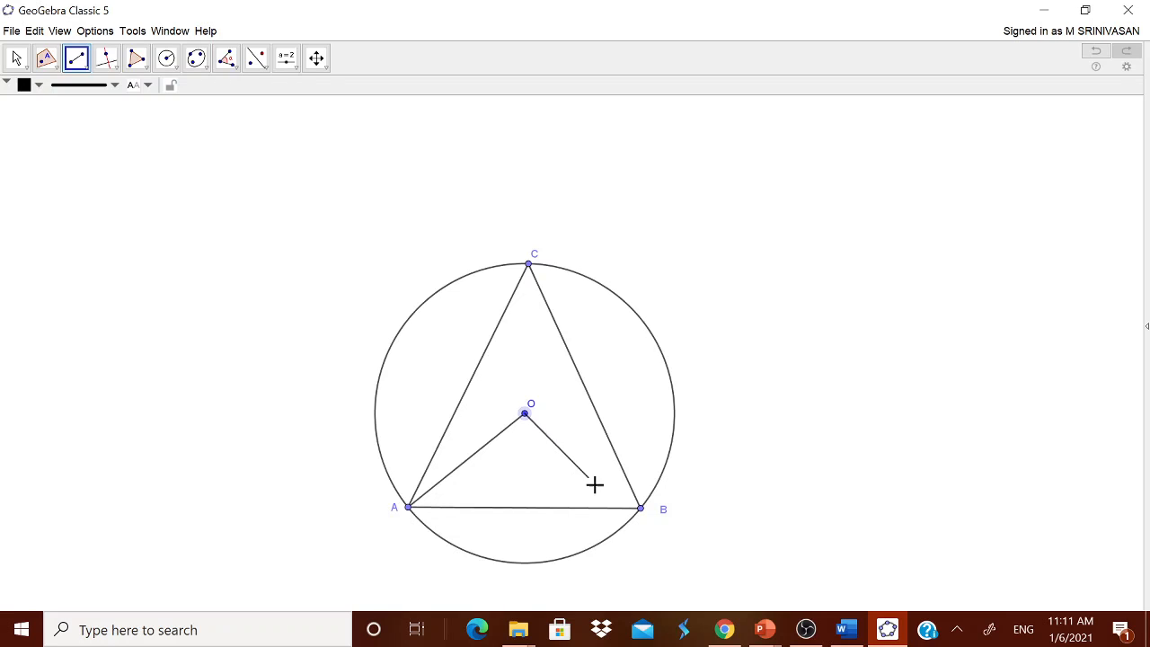
pyautogui.click(641, 510)
pyautogui.click(24, 66)
# Step: Mark the central angle AOB with its measure and move its label just below the angle arc
pyautogui.moveTo(49, 65)
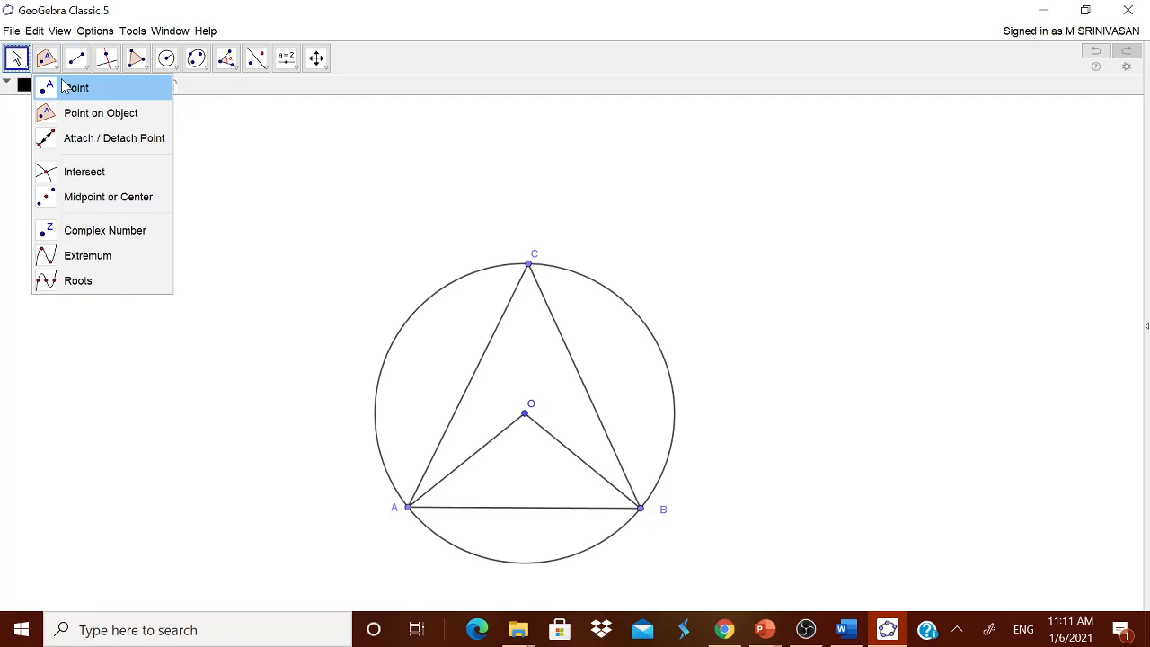
pyautogui.moveTo(228, 65)
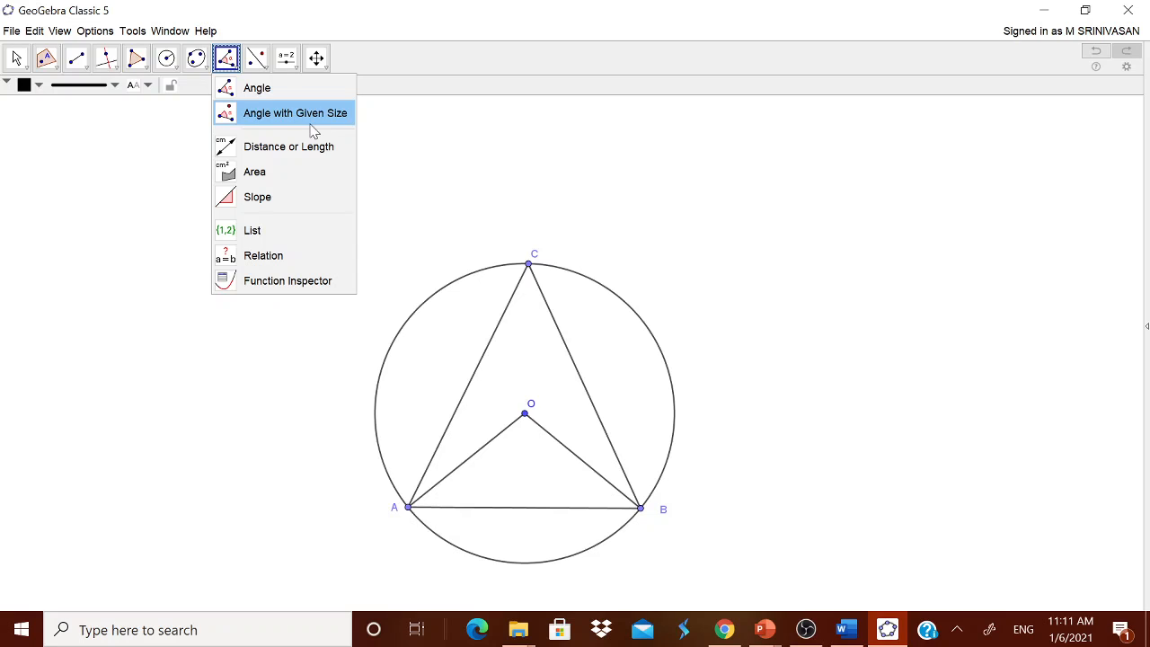
pyautogui.click(289, 111)
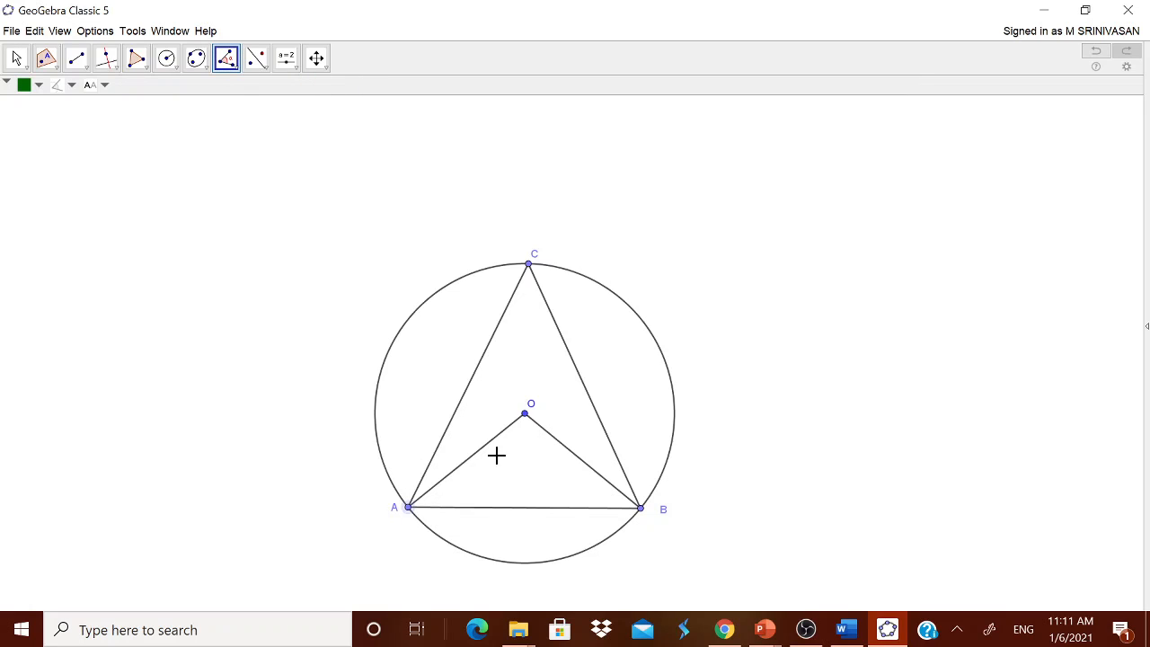
pyautogui.click(526, 415)
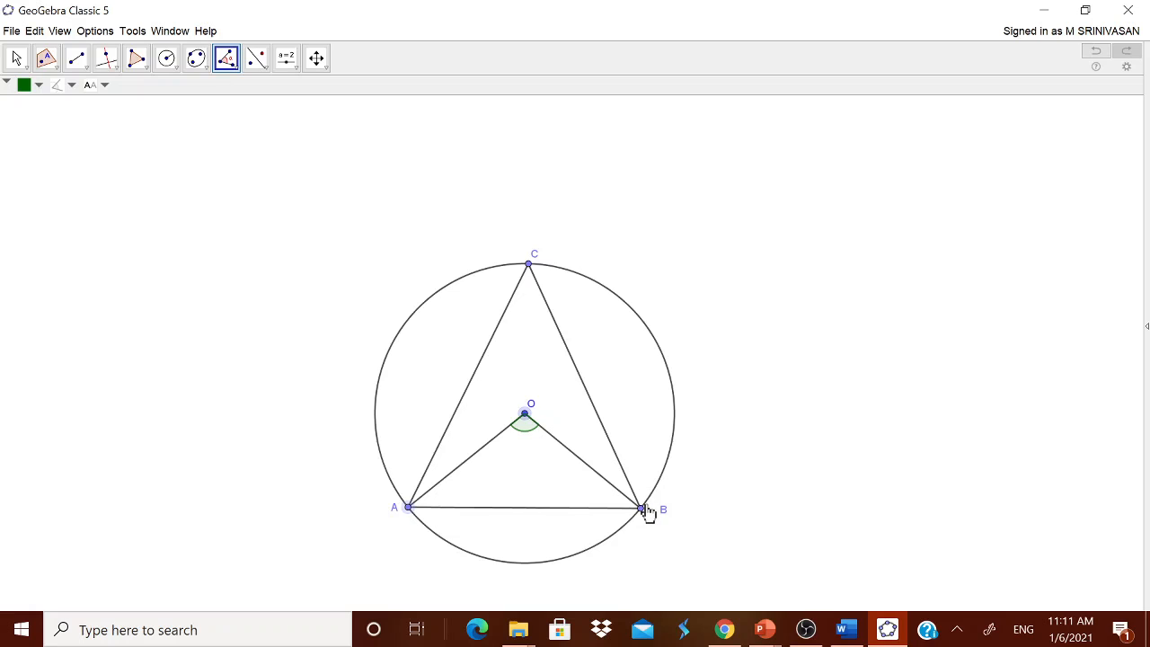
pyautogui.click(642, 508)
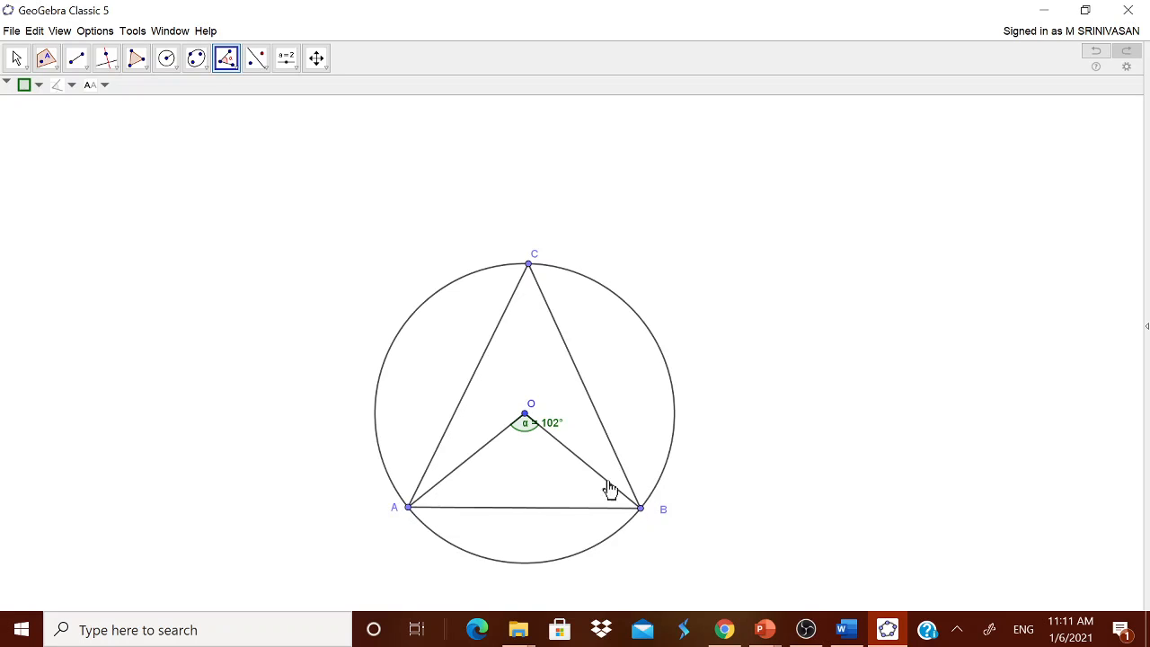
pyautogui.click(18, 59)
pyautogui.moveTo(549, 432); pyautogui.dragTo(535, 455)
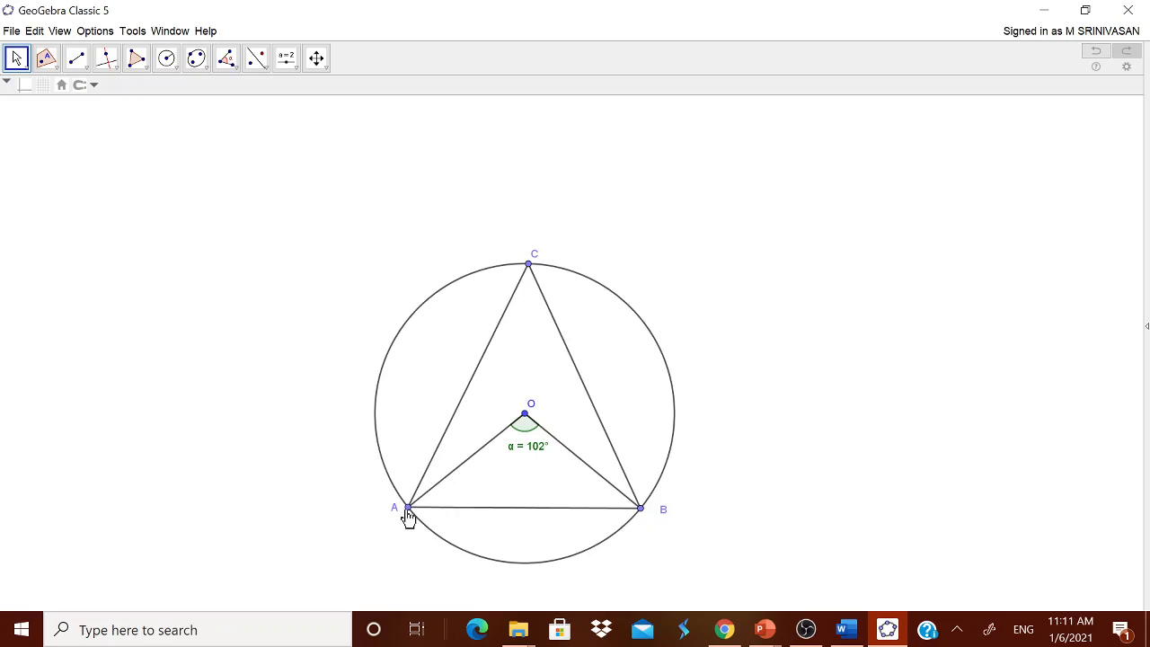
# Step: Mark the inscribed angle ACB at point C with its measure
pyautogui.click(226, 59)
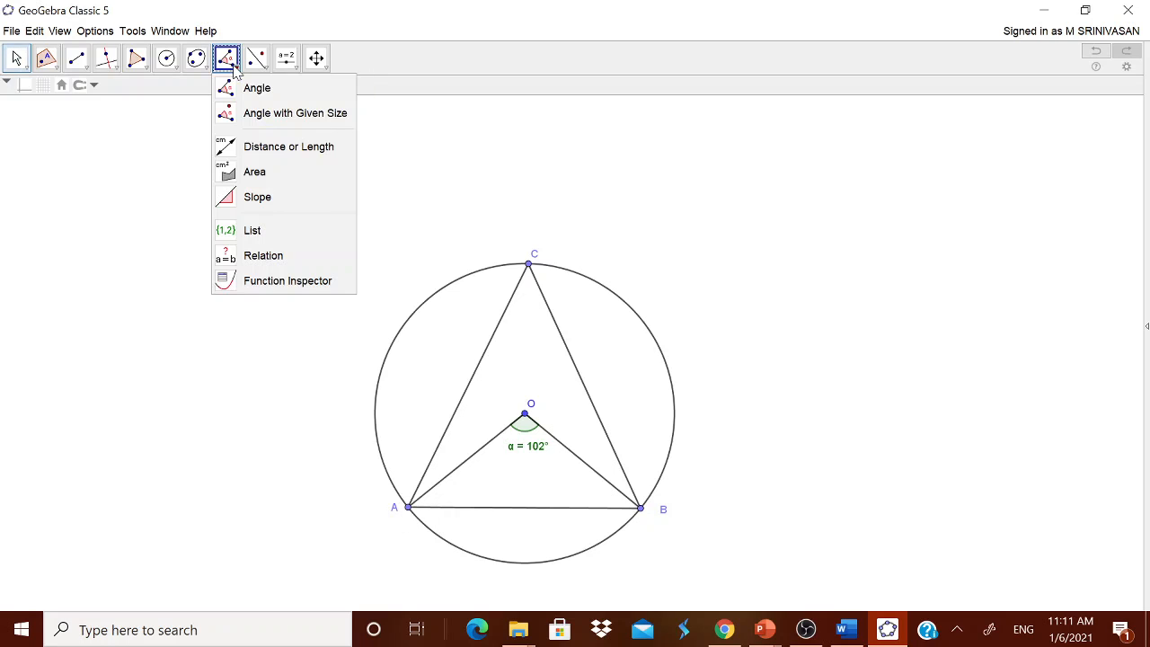
pyautogui.click(253, 92)
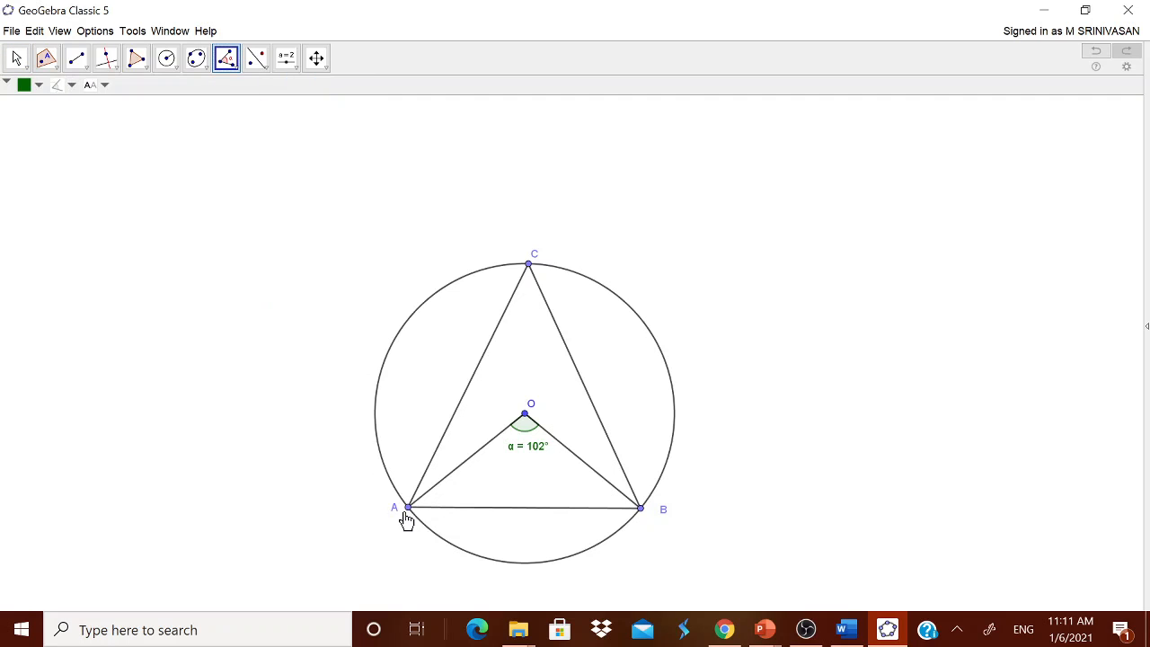
pyautogui.click(409, 510)
pyautogui.click(529, 266)
pyautogui.click(641, 517)
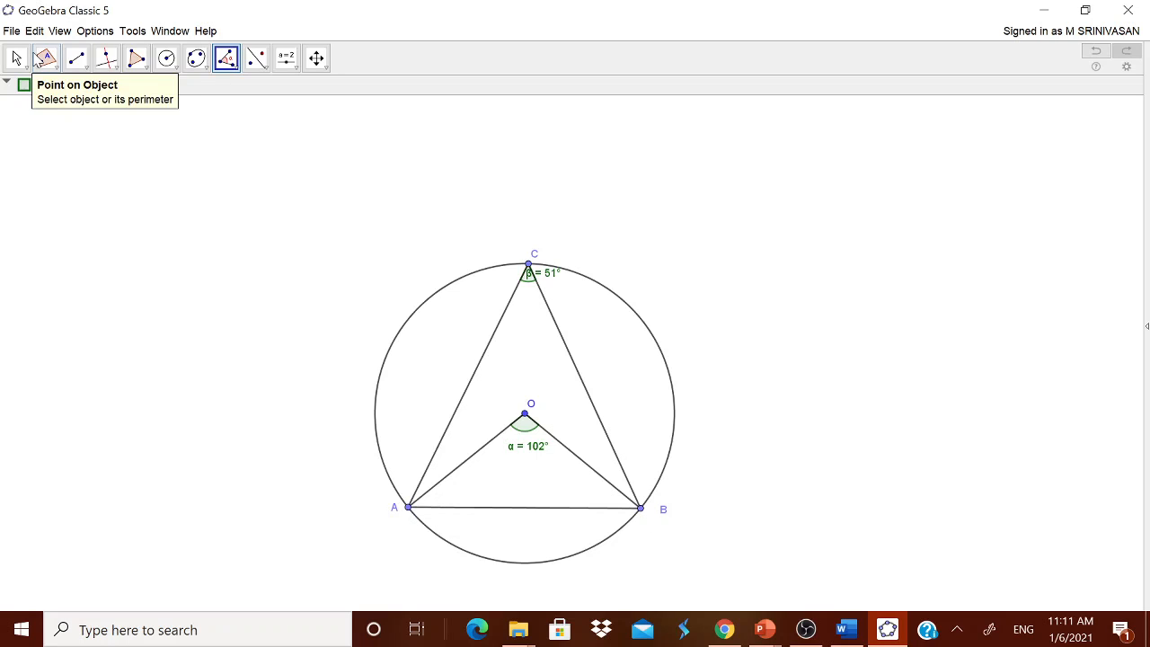
# Step: Shift the inscribed angle's measure label at C below its arc and turn that label off
pyautogui.click(16, 58)
pyautogui.moveTo(548, 280); pyautogui.dragTo(539, 308)
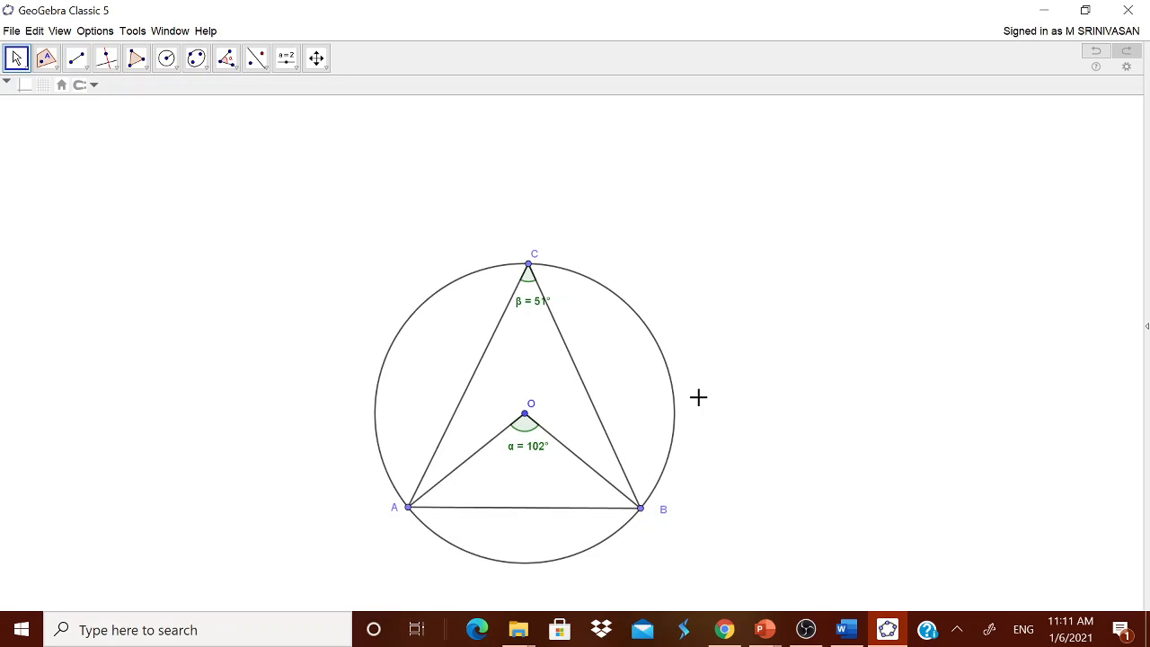
pyautogui.rightClick(534, 305)
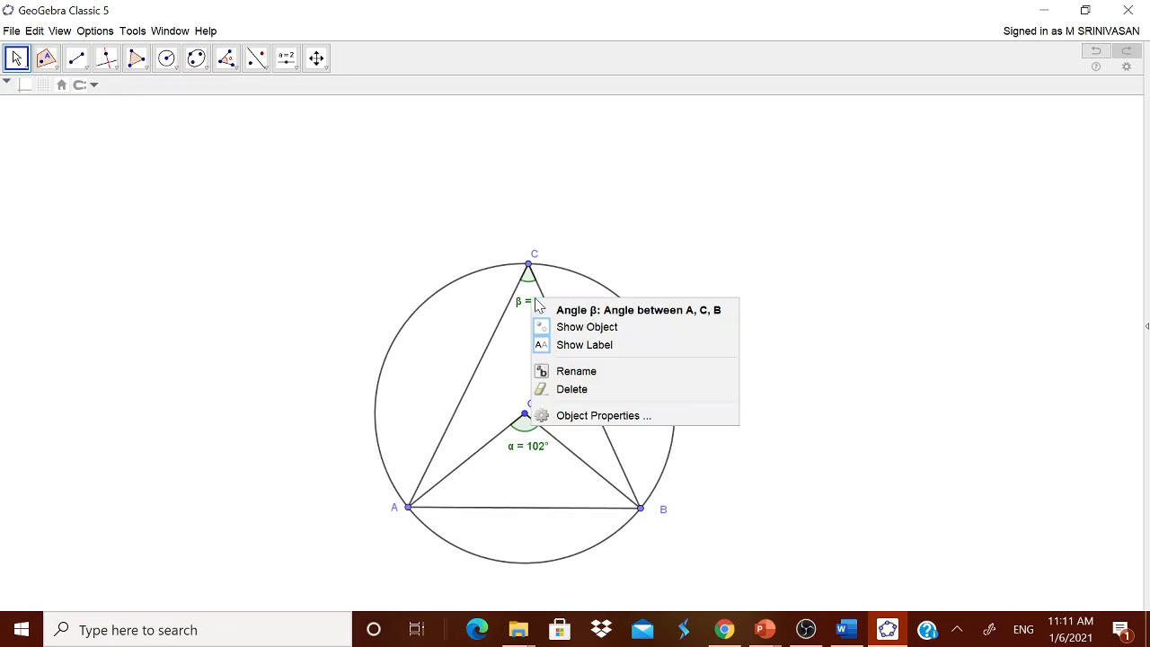
pyautogui.click(608, 414)
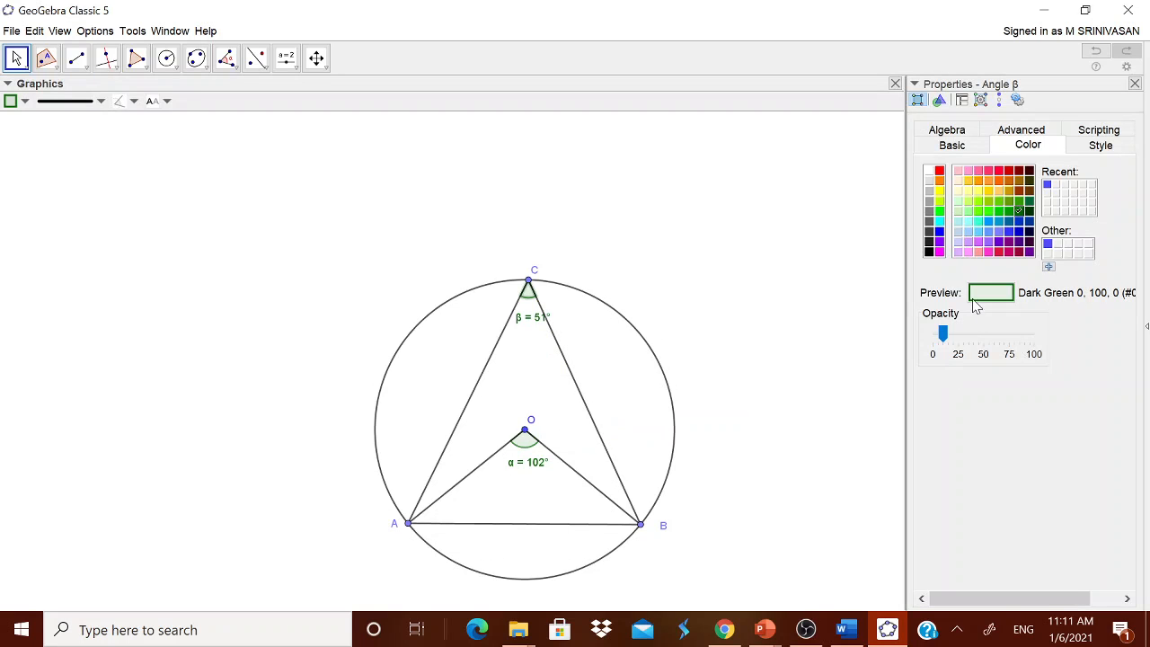
pyautogui.click(954, 147)
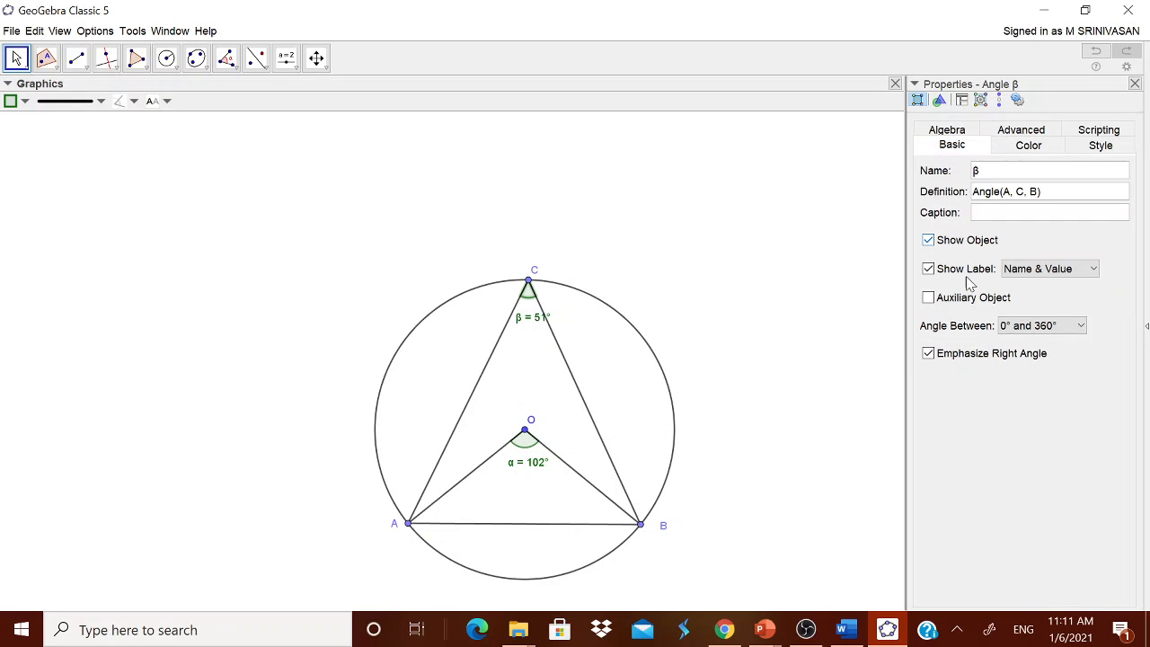
pyautogui.click(951, 272)
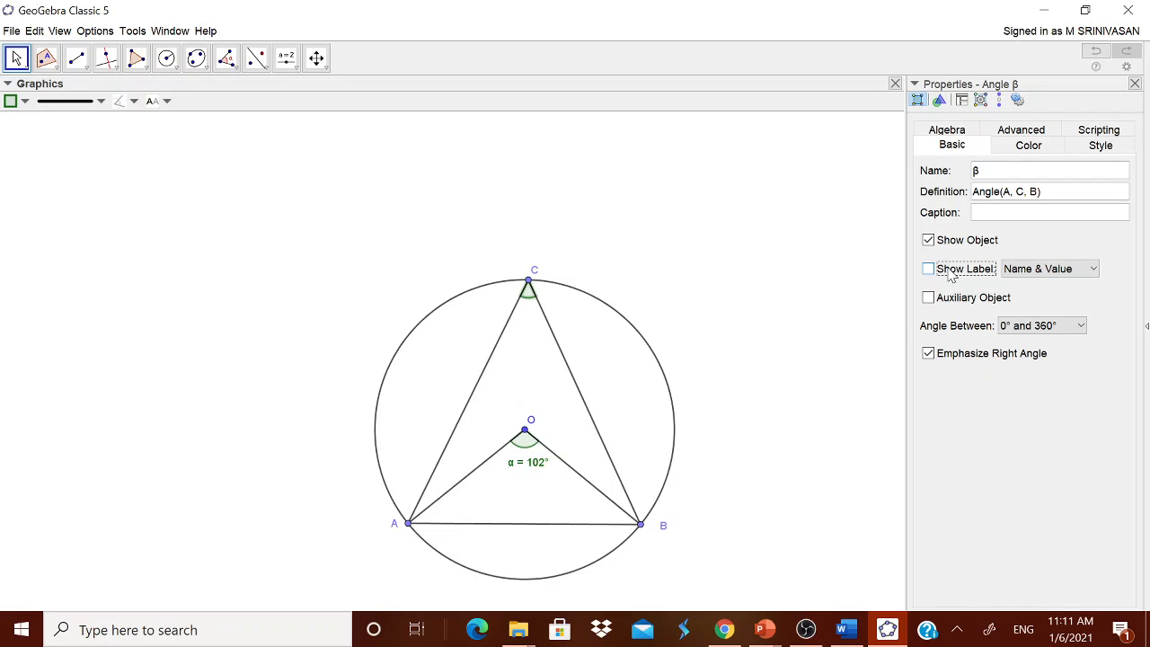
# Step: Set the label of central angle AOB to show only its value
pyautogui.rightClick(537, 448)
pyautogui.click(583, 558)
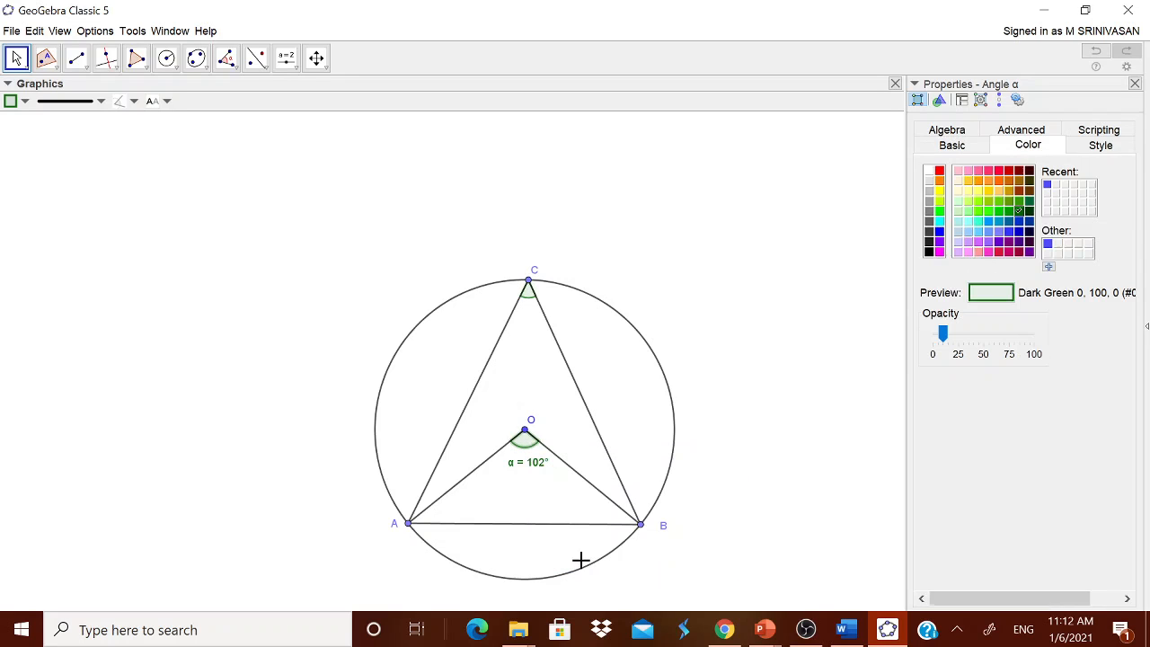
pyautogui.click(948, 148)
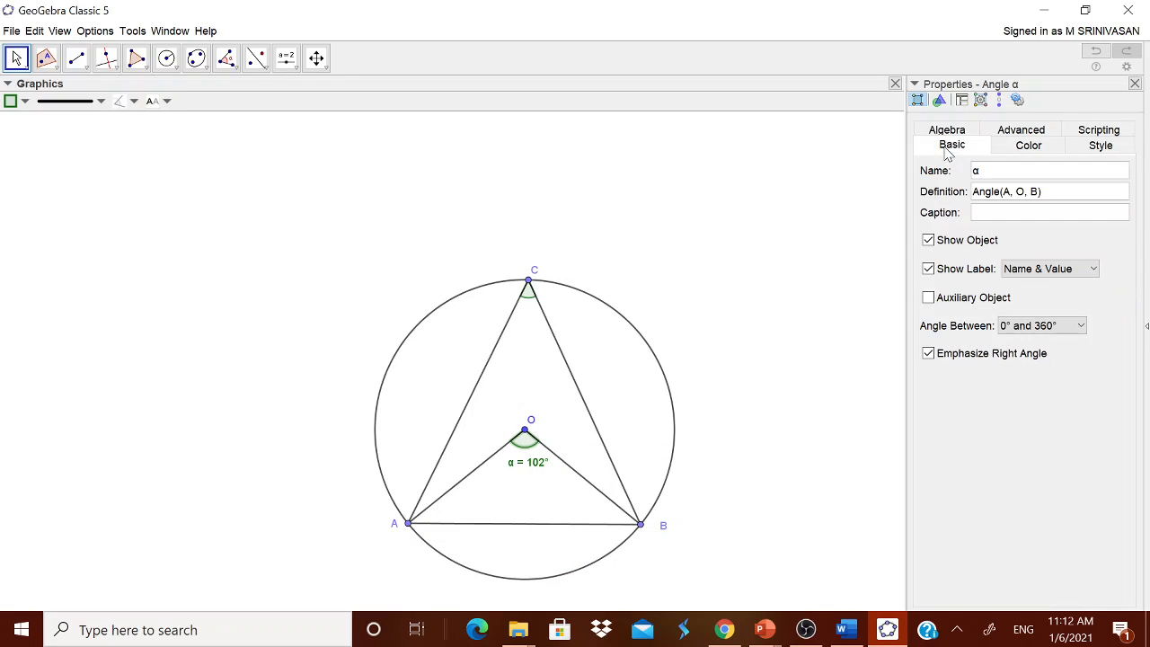
pyautogui.click(1091, 270)
pyautogui.click(1049, 319)
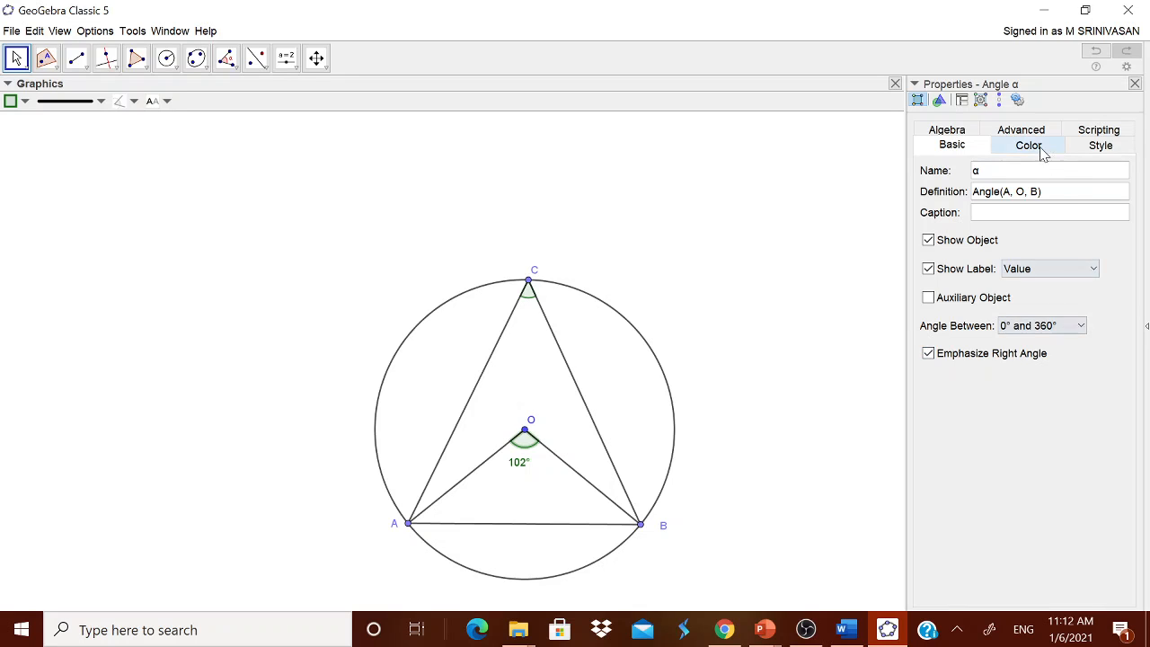
# Step: Color central angle AOB red (#FF0033) and enlarge its arc to a size of about 65
pyautogui.click(1011, 145)
pyautogui.click(1005, 175)
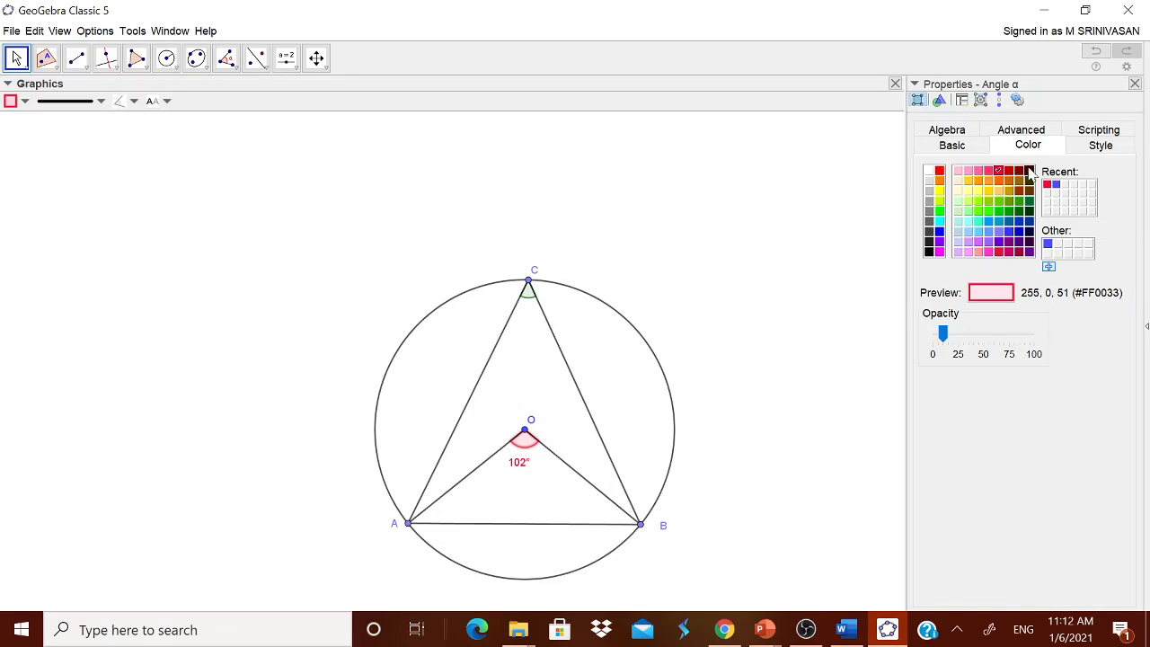
pyautogui.click(1101, 145)
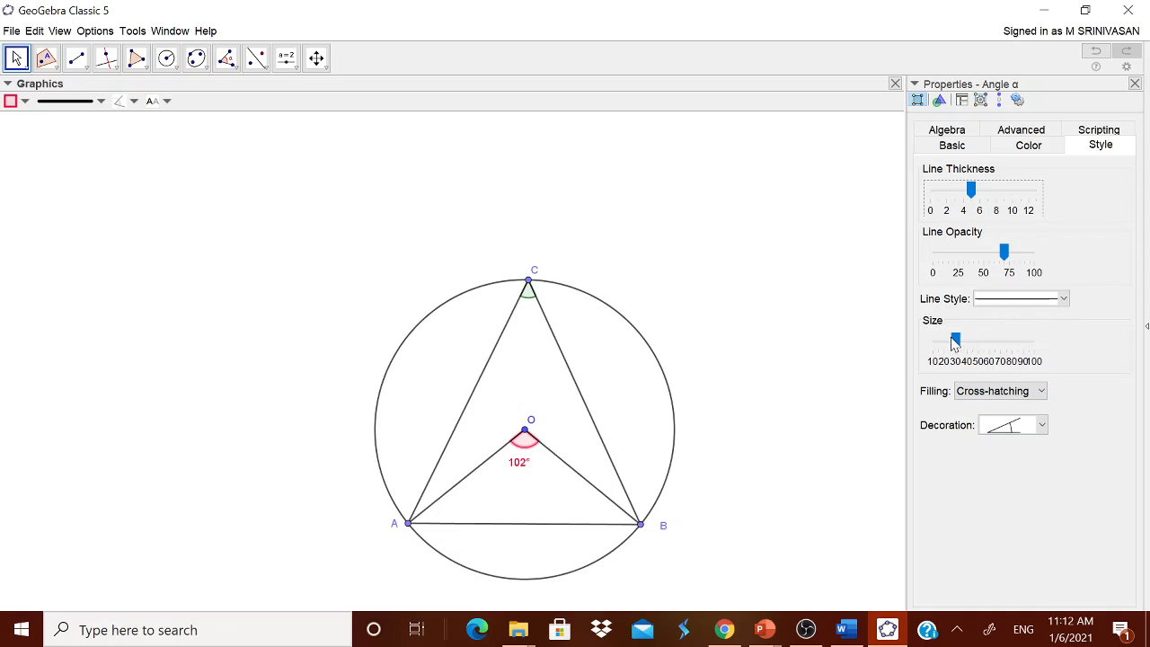
pyautogui.moveTo(956, 340); pyautogui.dragTo(995, 345)
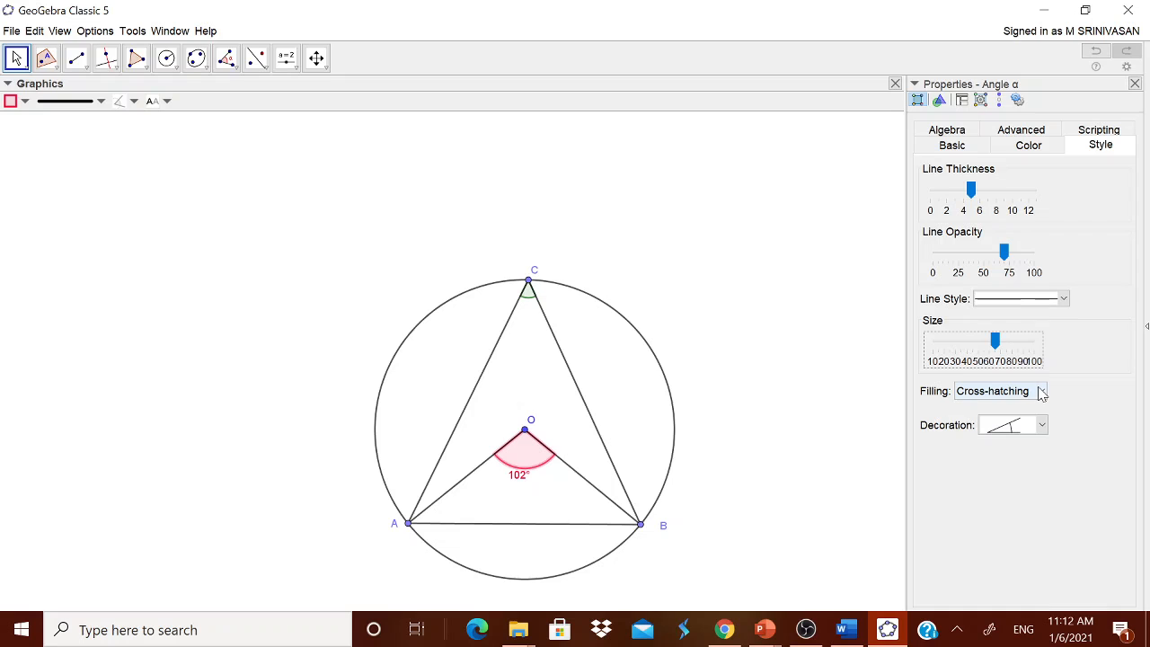
# Step: Try the Image, Weaving and Cross-hatching fillings on the central angle
pyautogui.click(1040, 392)
pyautogui.click(1006, 441)
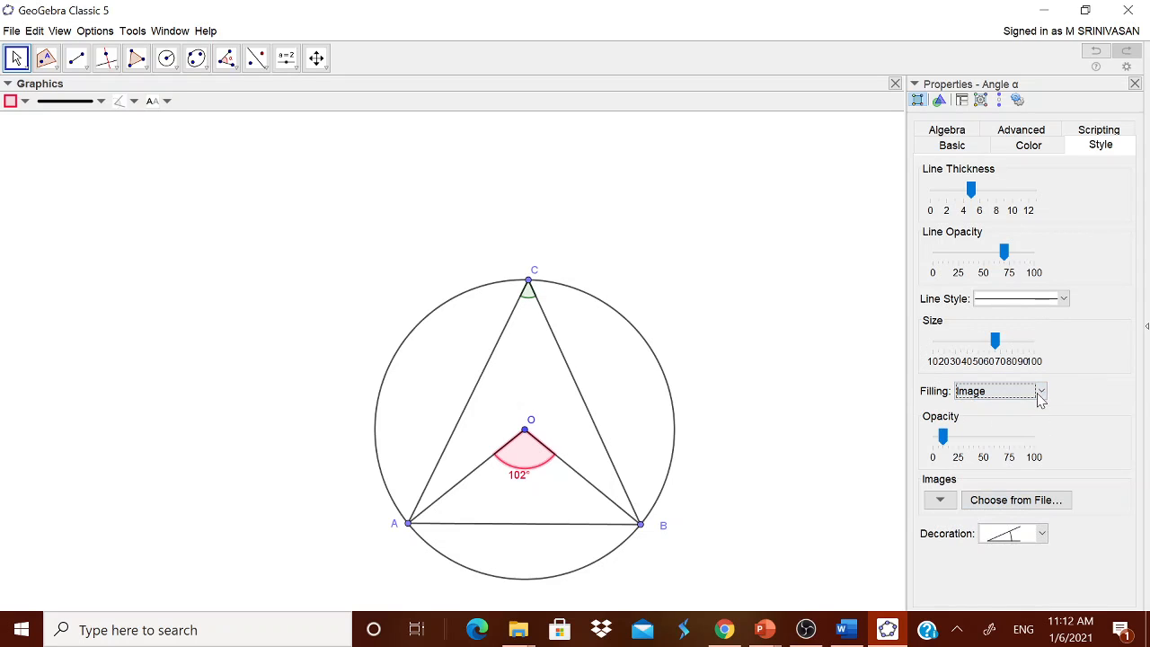
pyautogui.click(1041, 393)
pyautogui.click(998, 469)
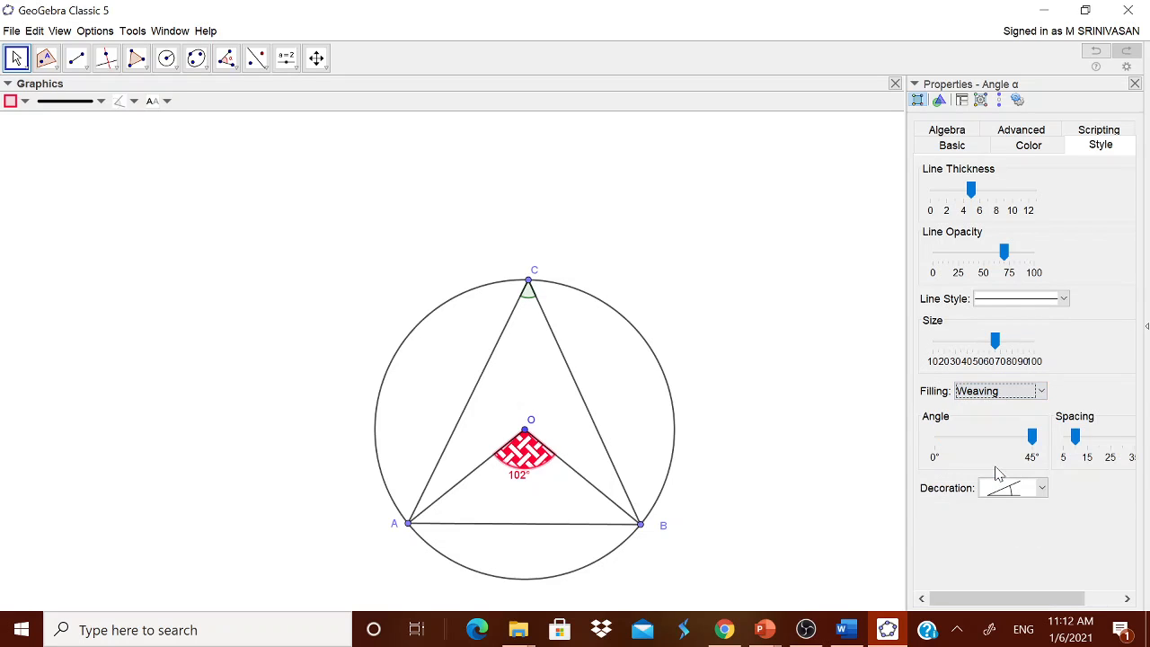
pyautogui.click(1039, 393)
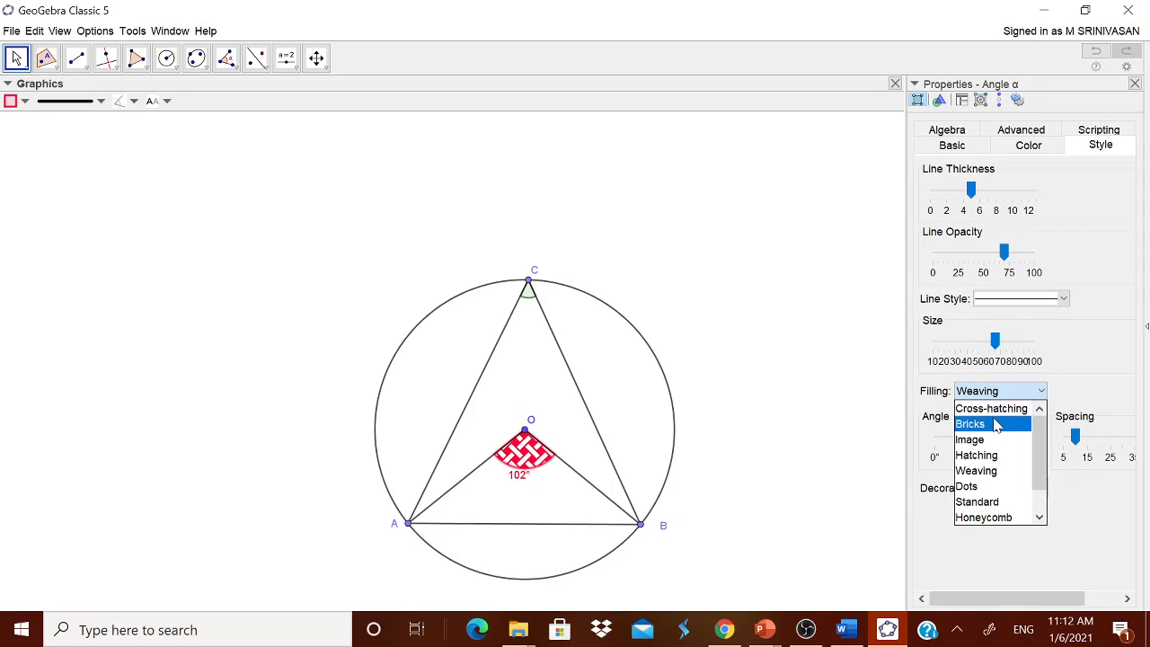
pyautogui.click(996, 412)
# Step: Try the Image and Dots fillings on the central angle and return it to the Standard filling
pyautogui.click(1040, 392)
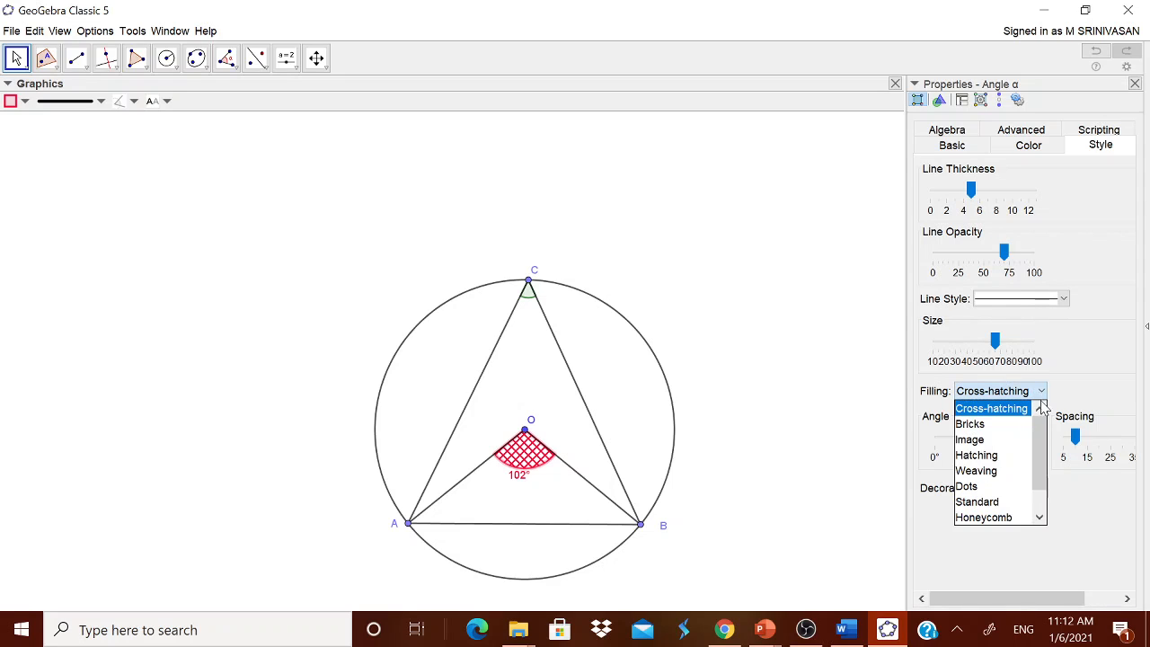
pyautogui.moveTo(1043, 477); pyautogui.dragTo(1040, 511)
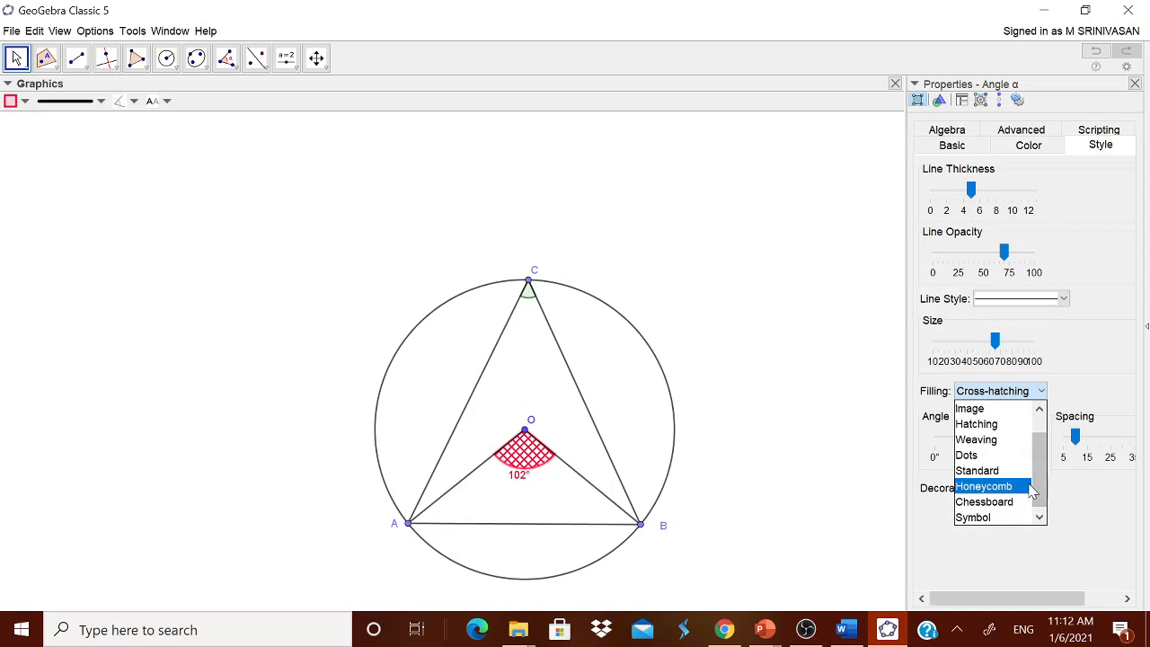
pyautogui.click(1029, 487)
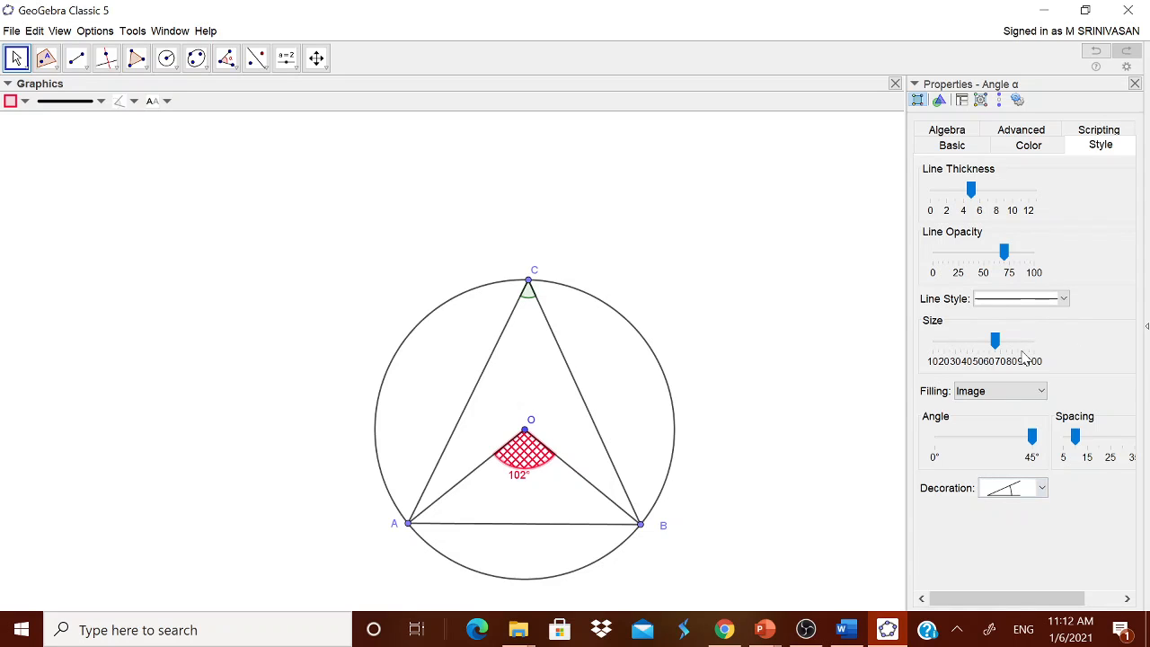
pyautogui.click(1039, 391)
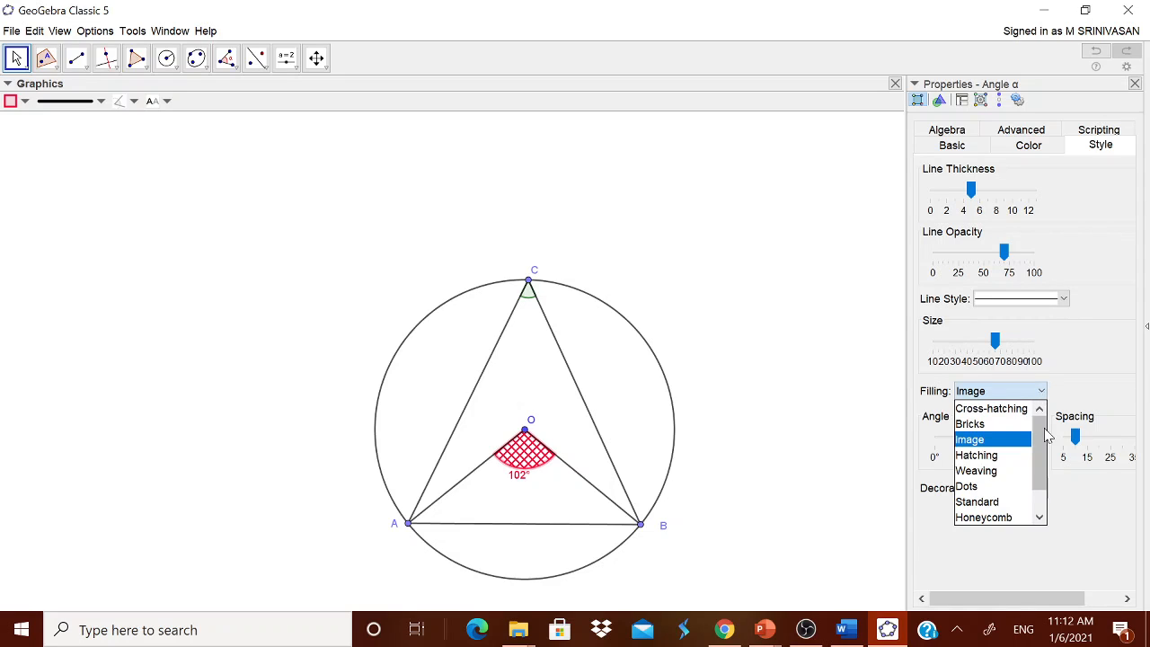
pyautogui.moveTo(1045, 442); pyautogui.dragTo(1038, 496)
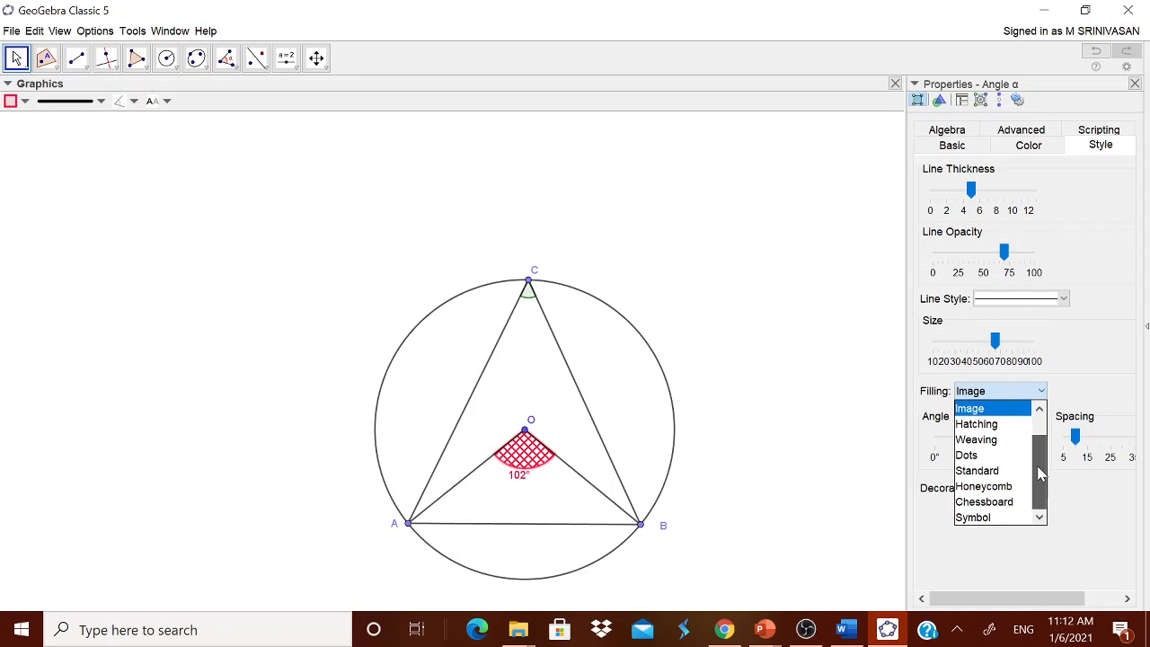
pyautogui.click(981, 455)
pyautogui.click(1040, 396)
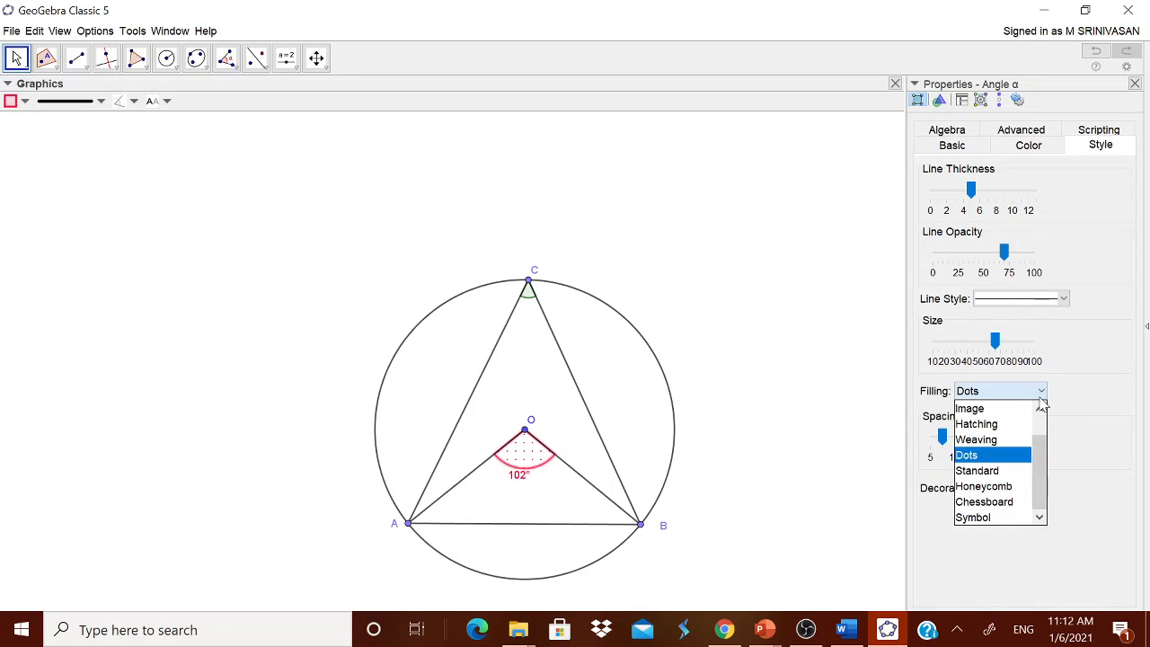
pyautogui.click(996, 473)
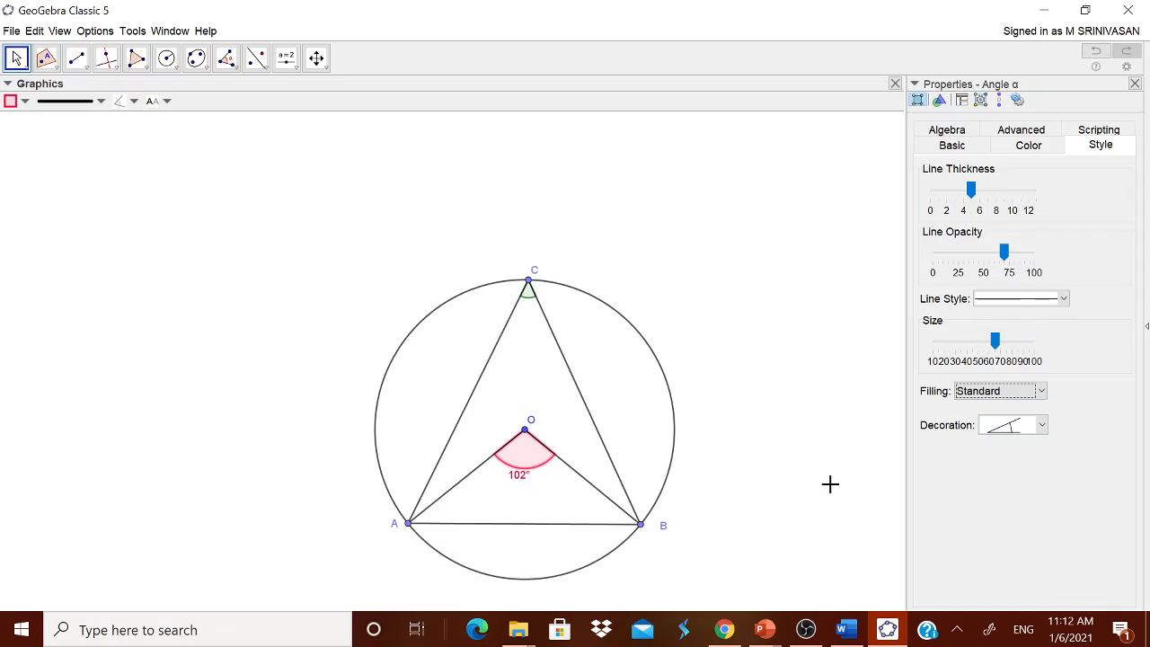
# Step: Enlarge the inscribed angle's arc at C to a size of about 70 and color it red (#FF0033)
pyautogui.click(531, 291)
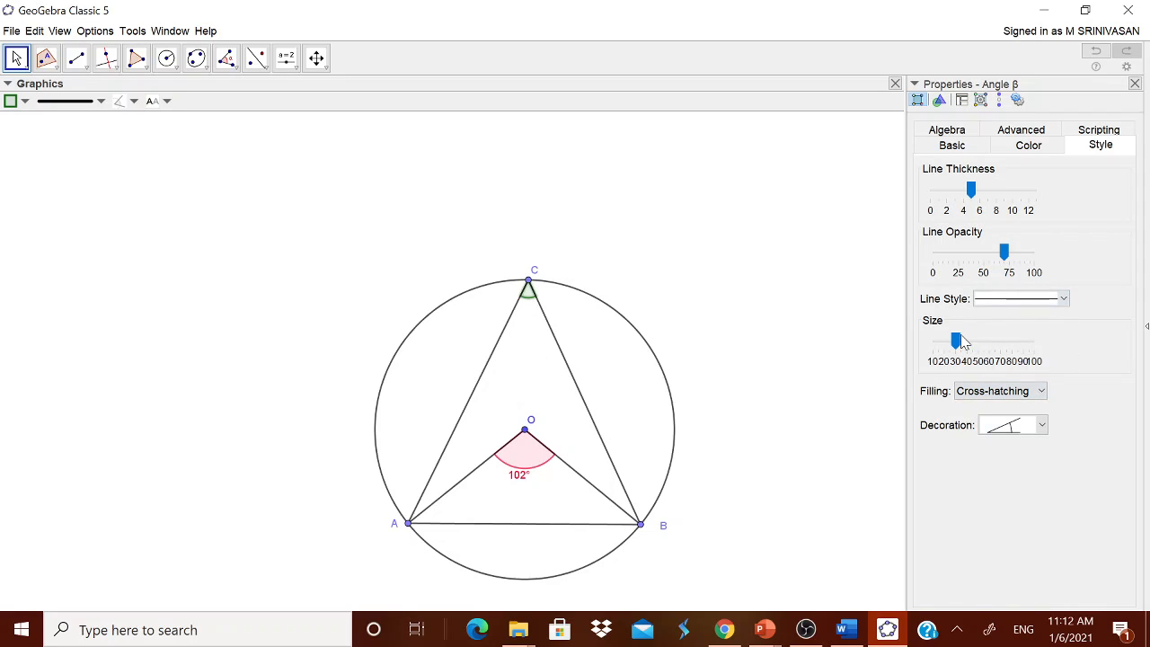
pyautogui.moveTo(955, 339); pyautogui.dragTo(1000, 340)
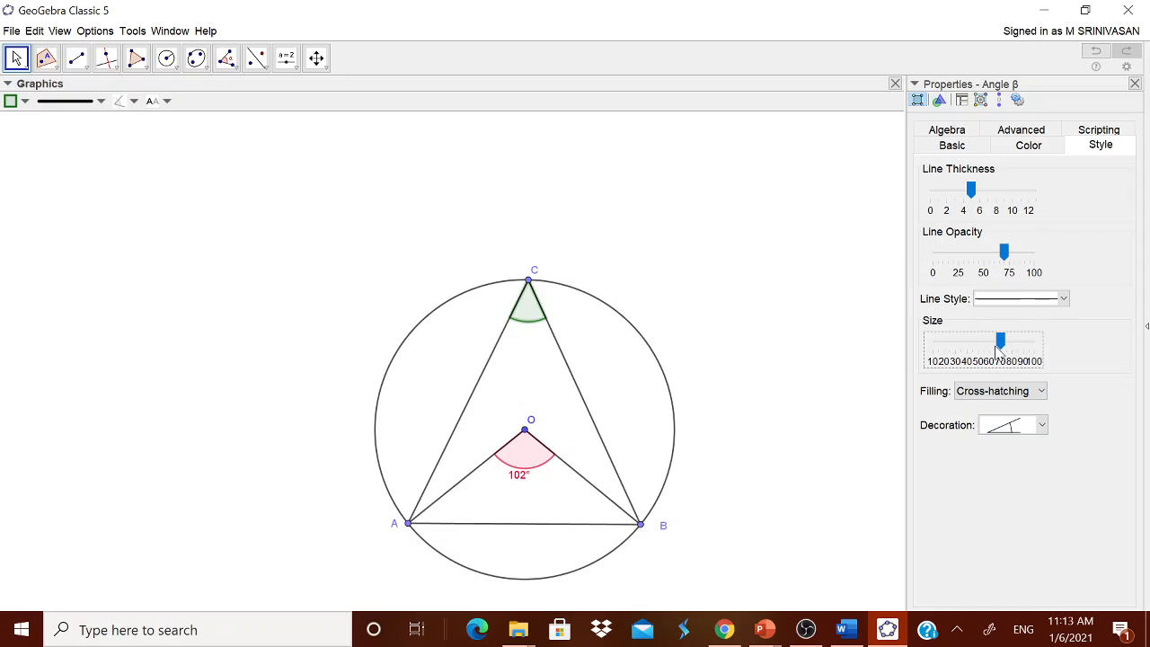
pyautogui.click(1032, 147)
pyautogui.click(998, 170)
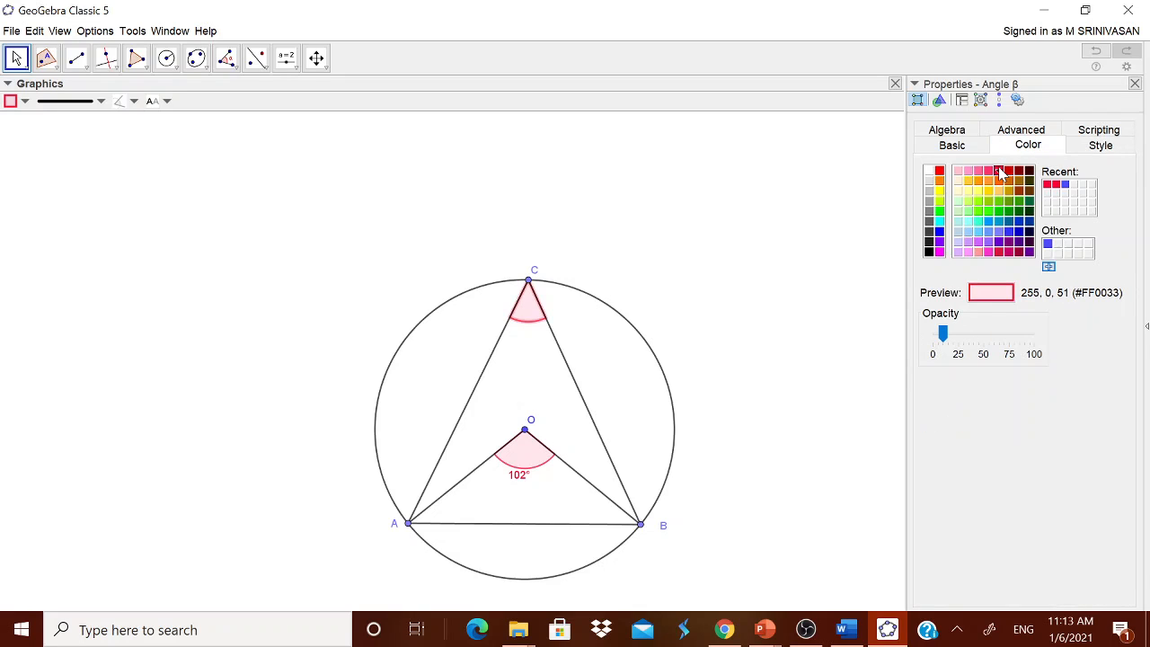
pyautogui.click(1135, 84)
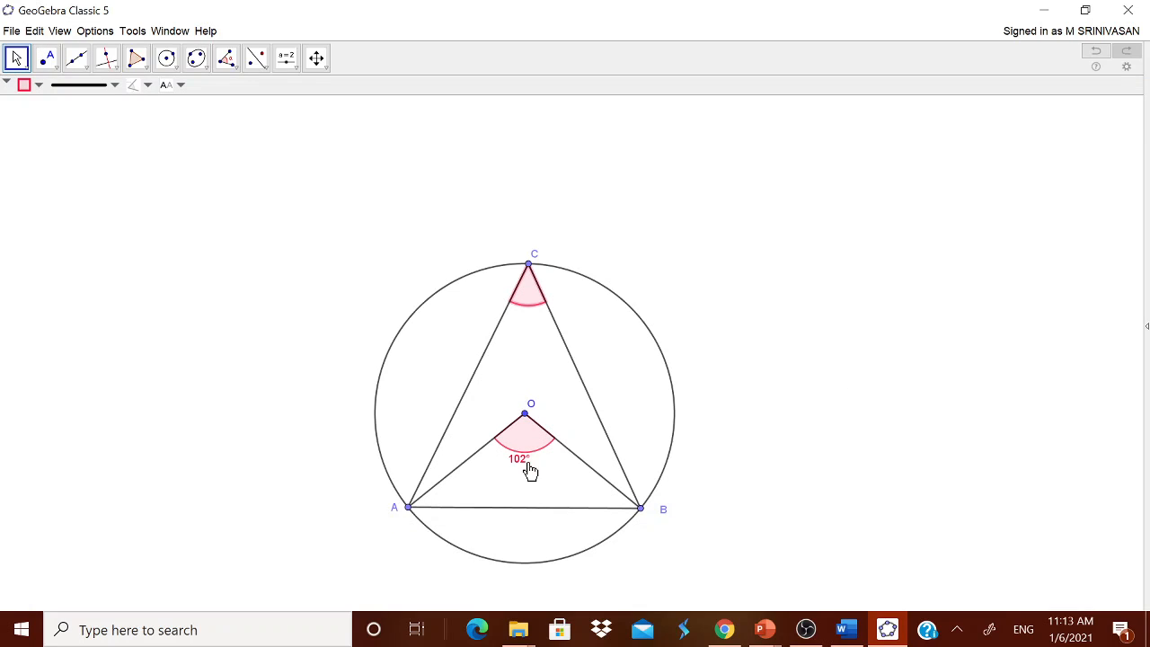
# Step: Center the 102° label just below the central angle's arc and deselect it
pyautogui.moveTo(520, 463); pyautogui.dragTo(531, 467)
pyautogui.click(741, 470)
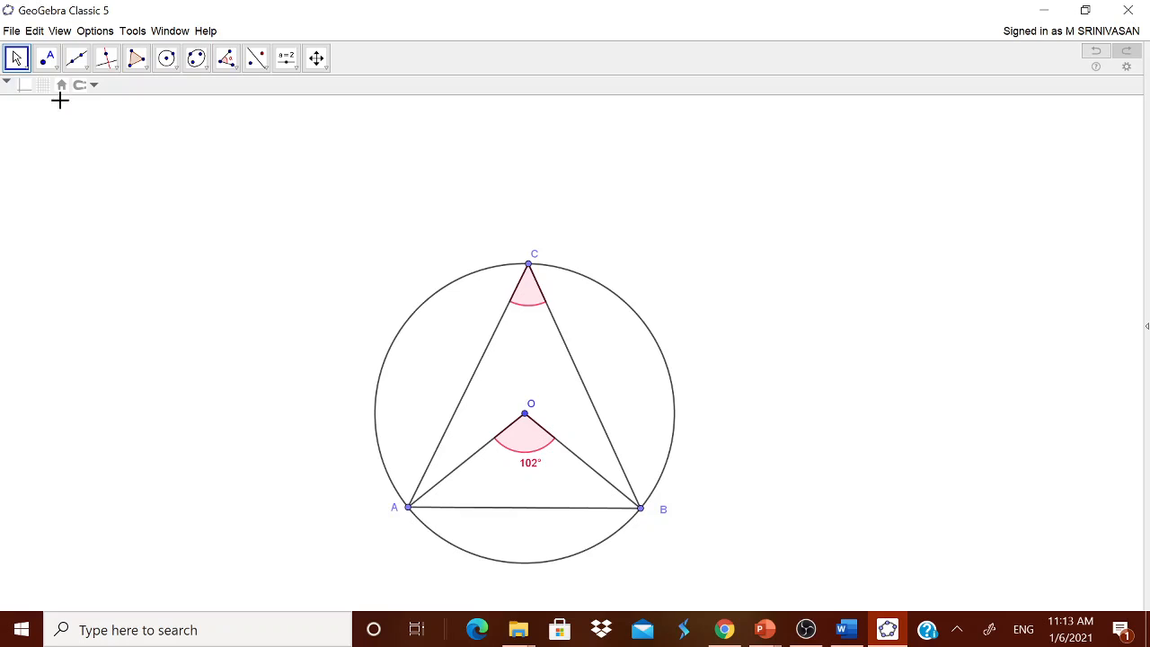
# Step: Export the graphics view as a PNG picture with transparency turned off, proceeding to save it
pyautogui.click(9, 31)
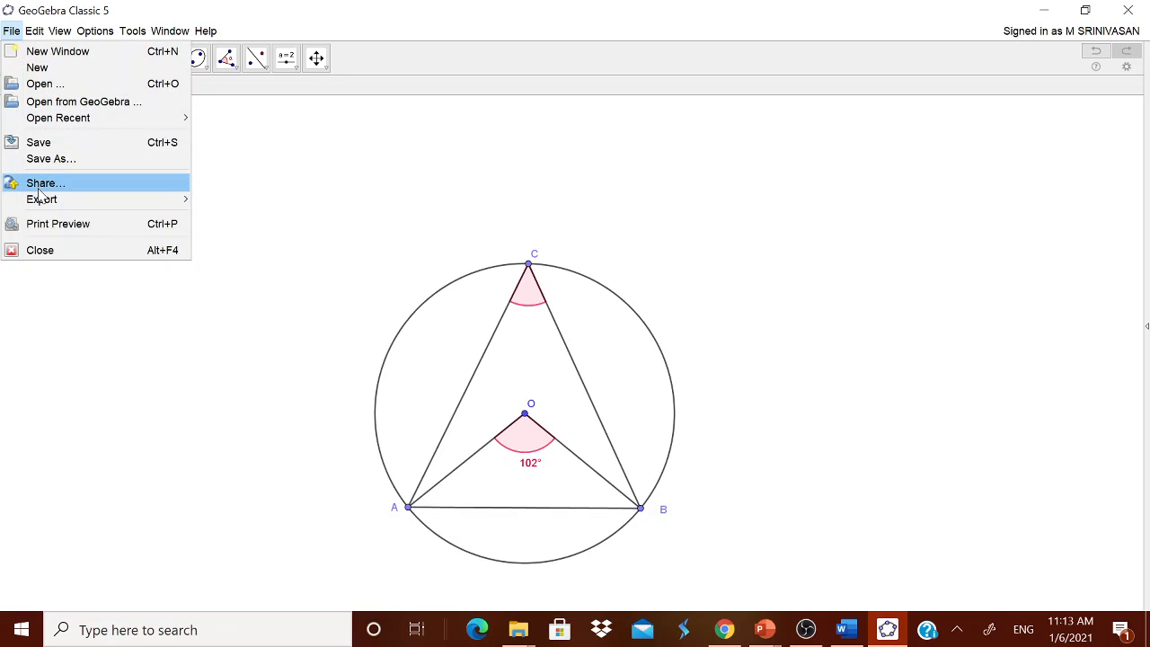
pyautogui.moveTo(44, 205)
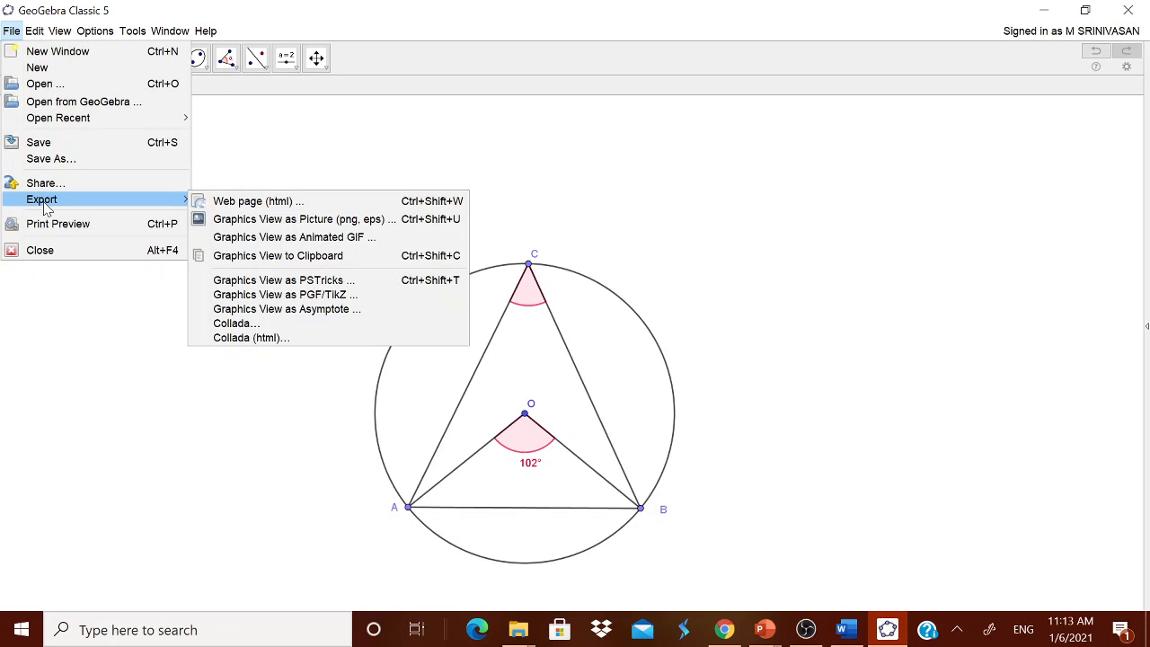
pyautogui.click(296, 223)
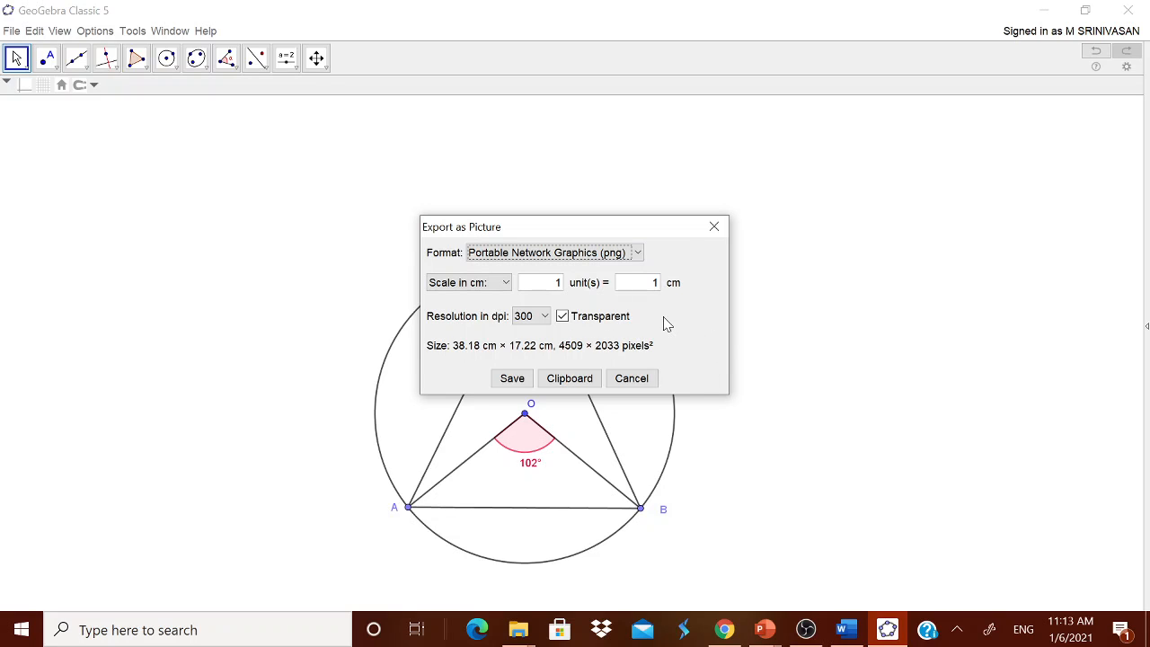
pyautogui.click(563, 317)
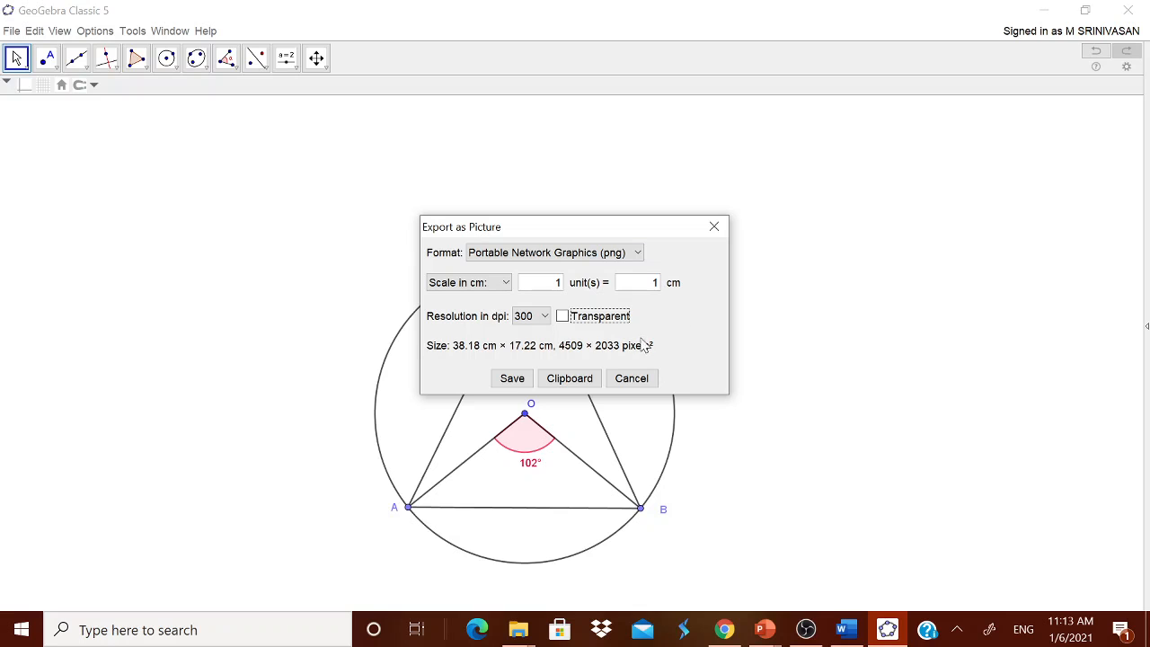
pyautogui.click(513, 379)
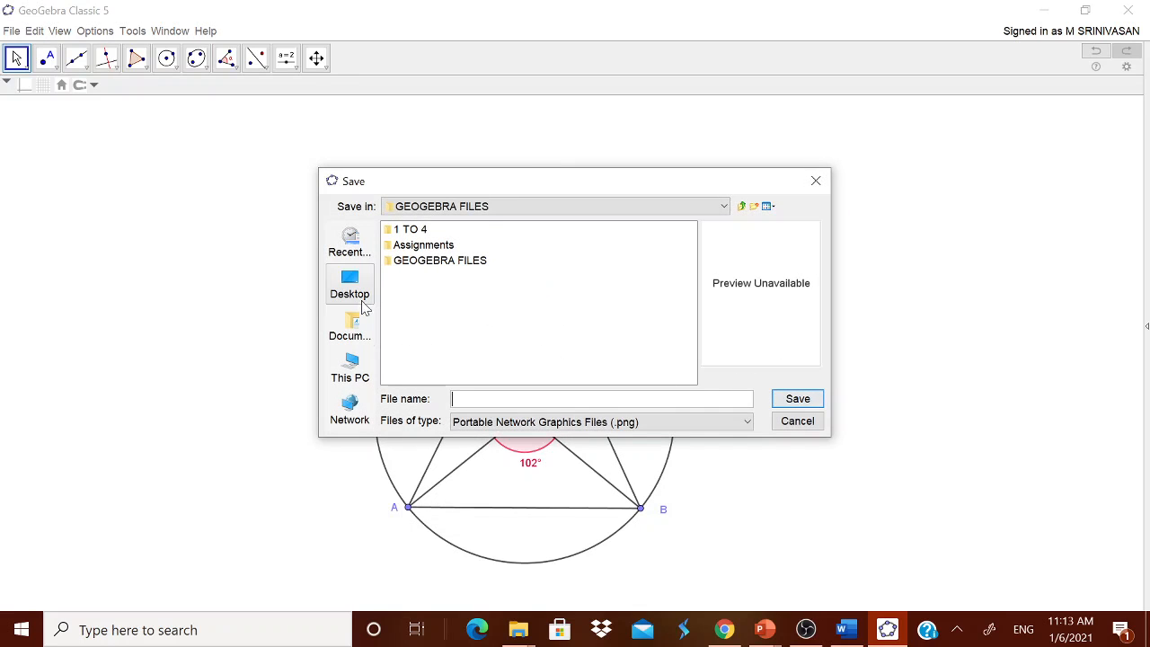
# Step: Save the exported picture to the Desktop under the file name "for qp"
pyautogui.click(364, 302)
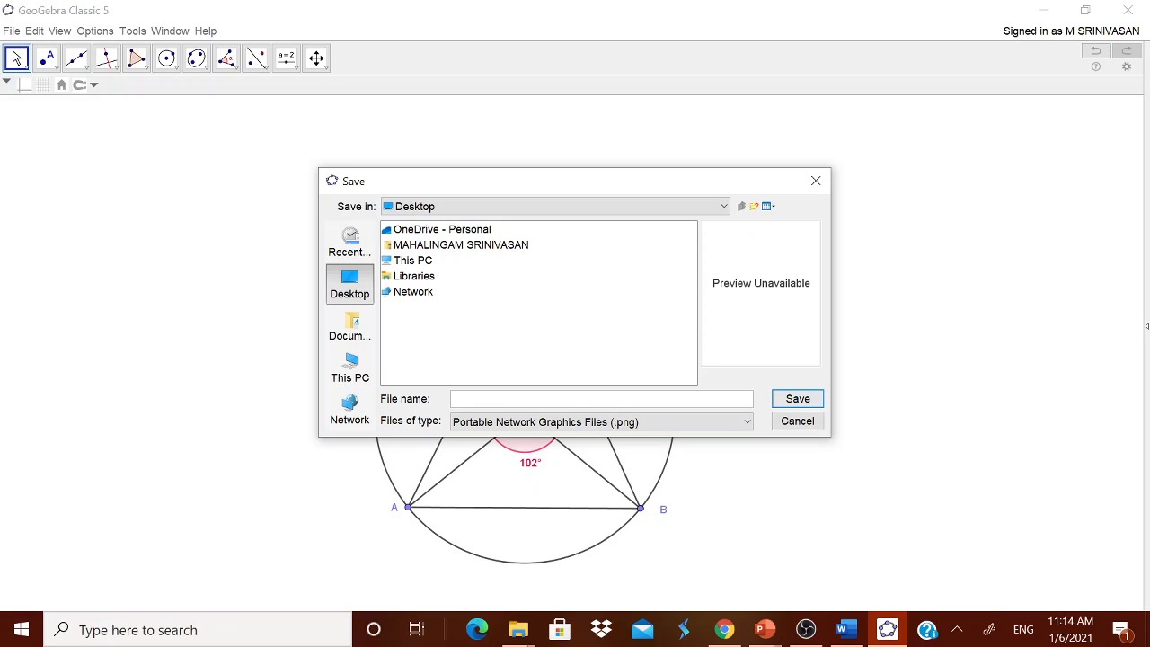
pyautogui.write('for qup')
pyautogui.press('BackSpace')
pyautogui.press('BackSpace')
pyautogui.write('p')
pyautogui.click(804, 401)
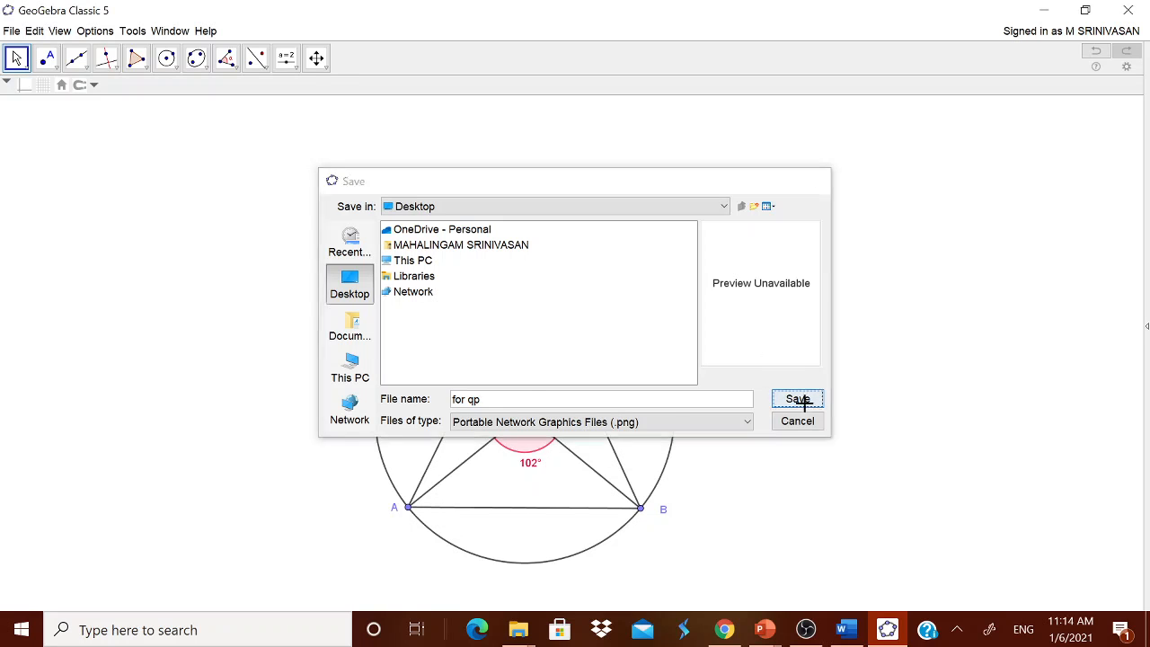
# Step: Minimize the open windows to reach the Desktop and open "for qp.png" to check the exported picture
pyautogui.click(1044, 10)
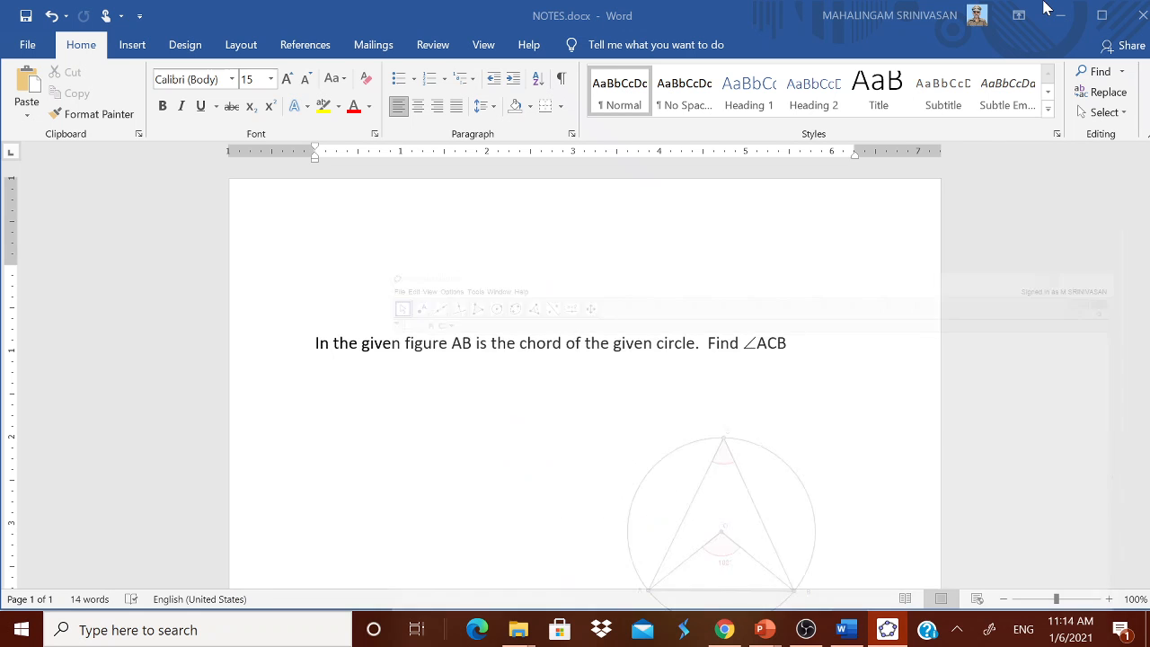
pyautogui.click(1059, 15)
pyautogui.click(1052, 16)
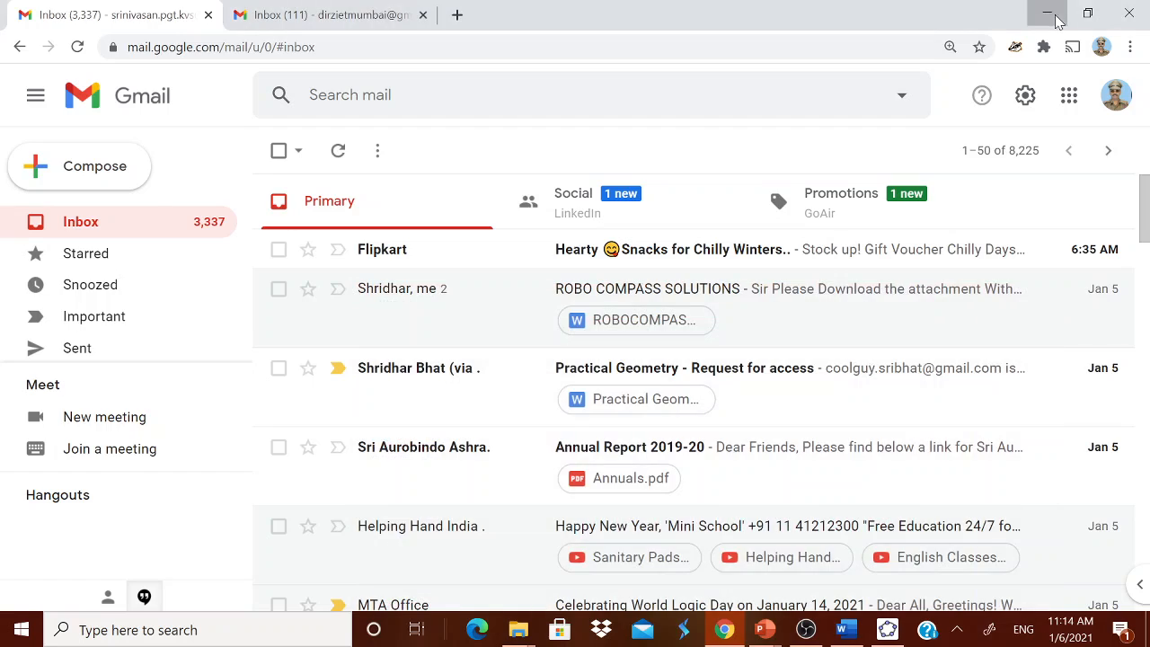
pyautogui.click(1049, 15)
pyautogui.click(435, 32)
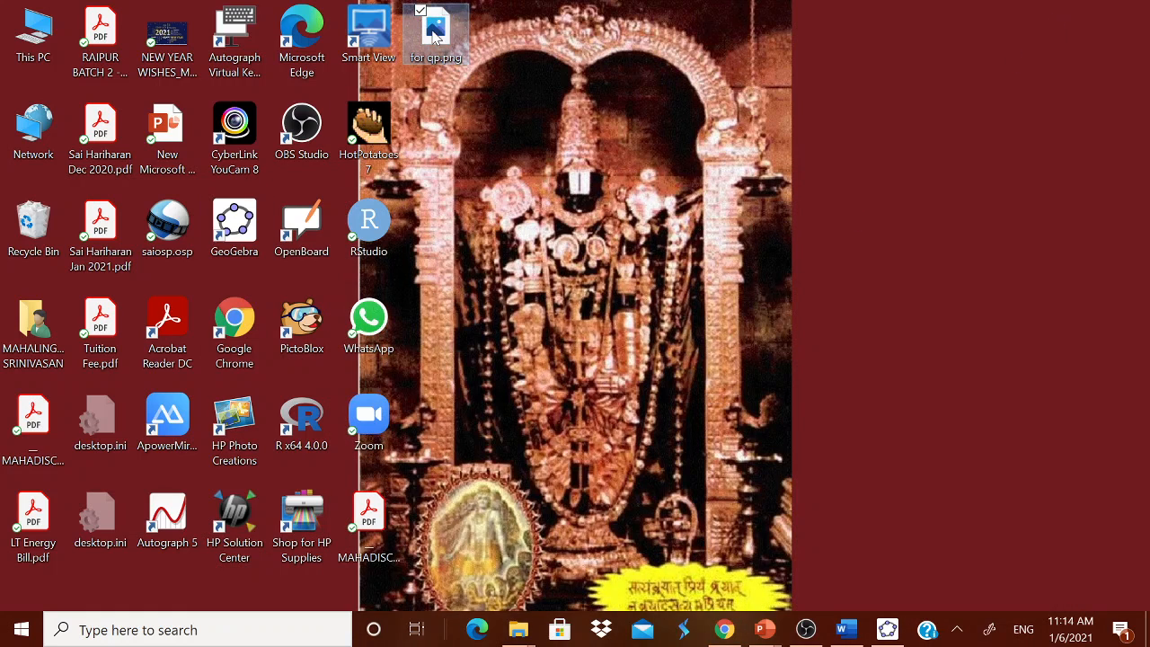
pyautogui.doubleClick(435, 32)
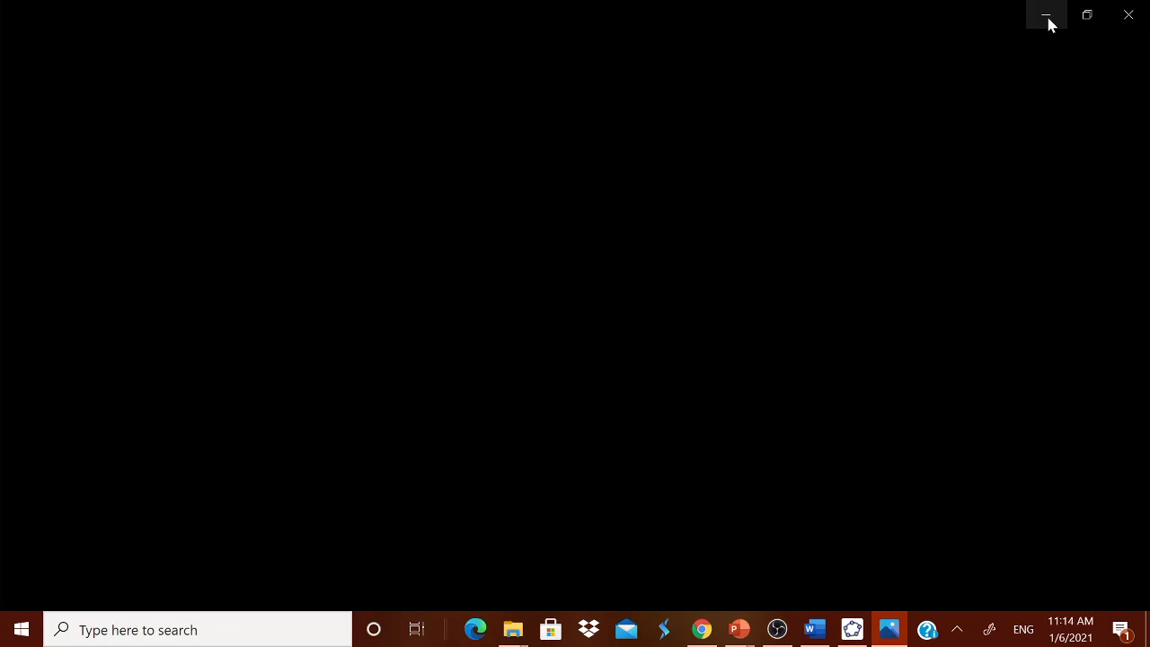
pyautogui.click(890, 629)
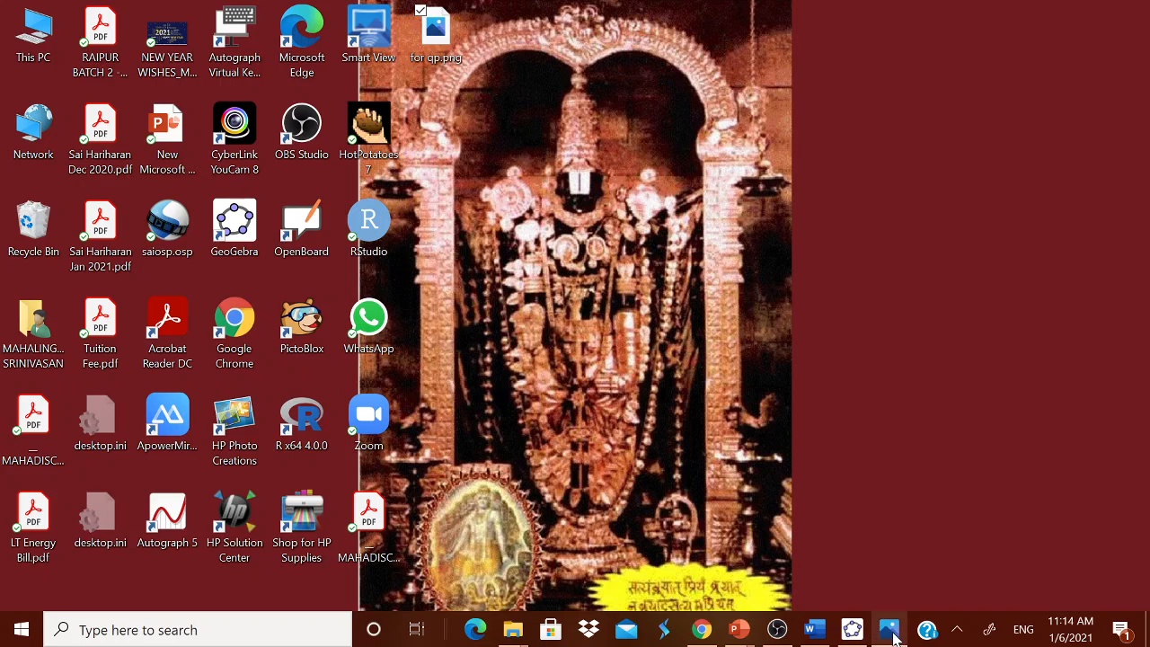
pyautogui.click(892, 630)
pyautogui.click(893, 634)
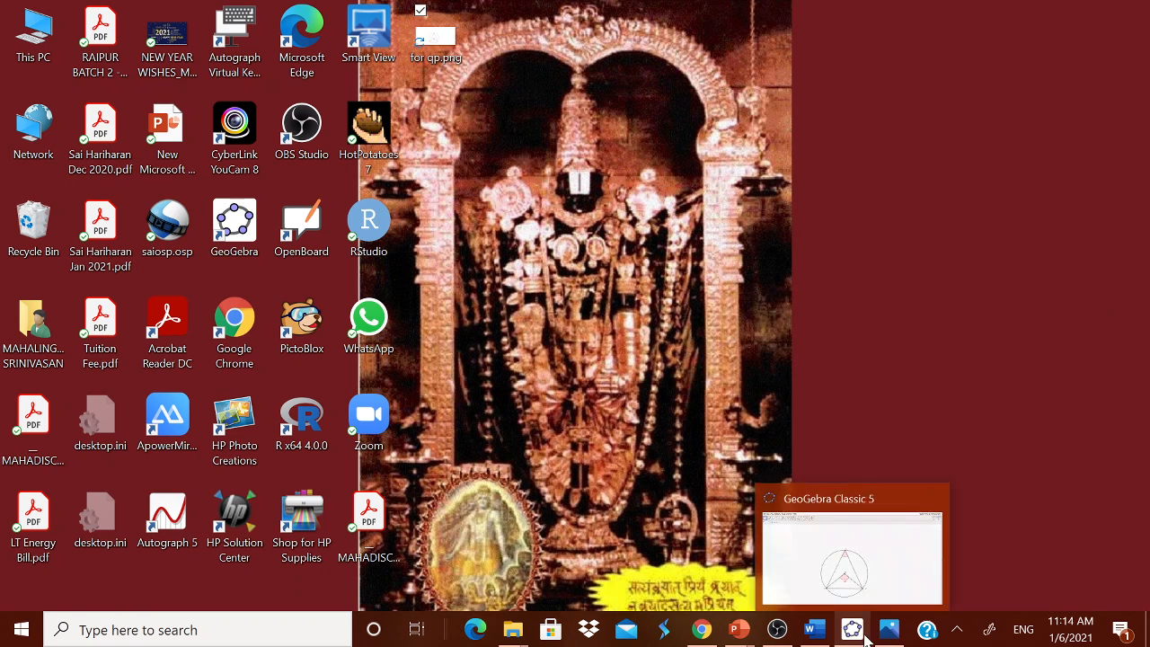
pyautogui.click(891, 634)
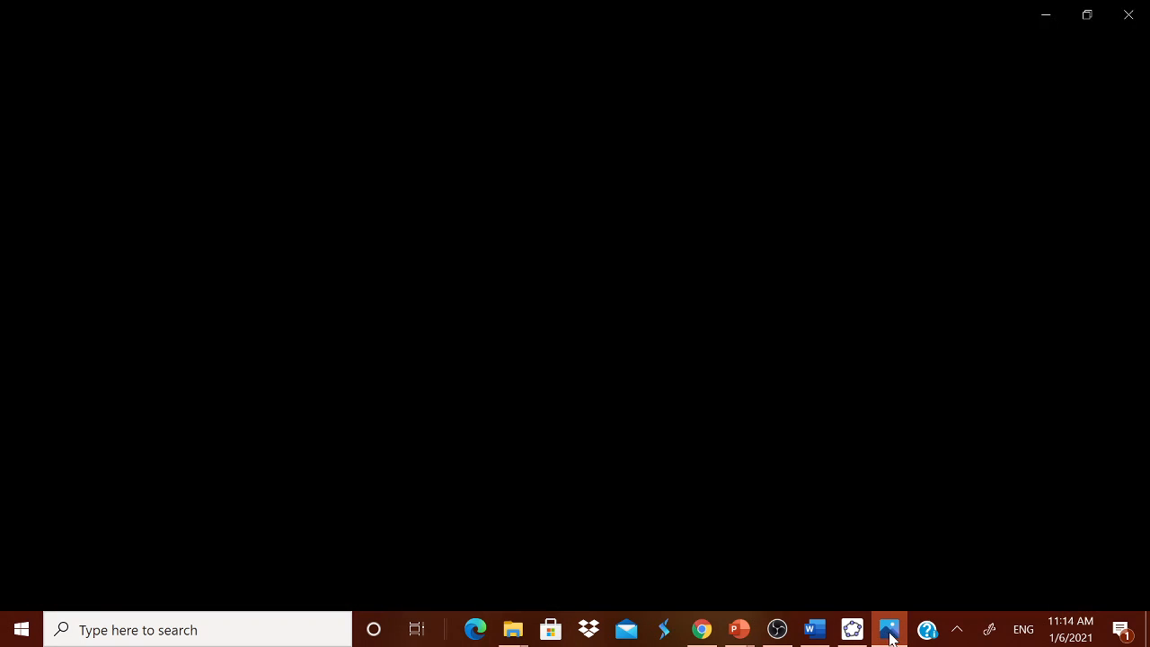
# Step: Switch back to GeoGebra and copy the graphics view with the circle figure to the clipboard
pyautogui.click(855, 639)
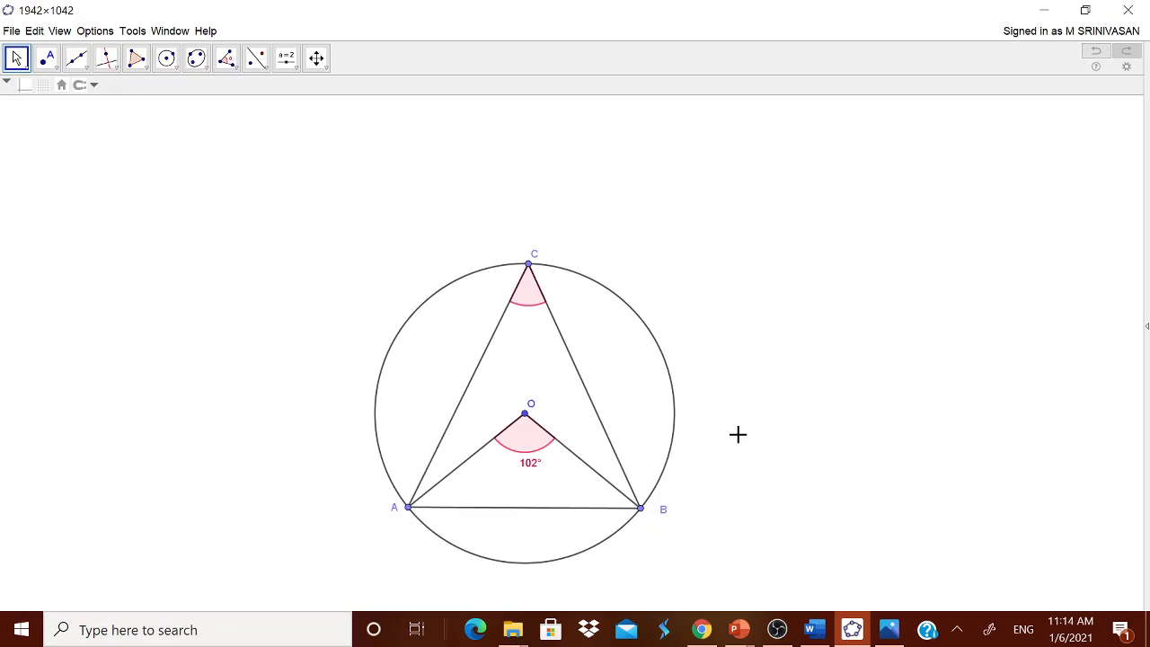
pyautogui.click(11, 34)
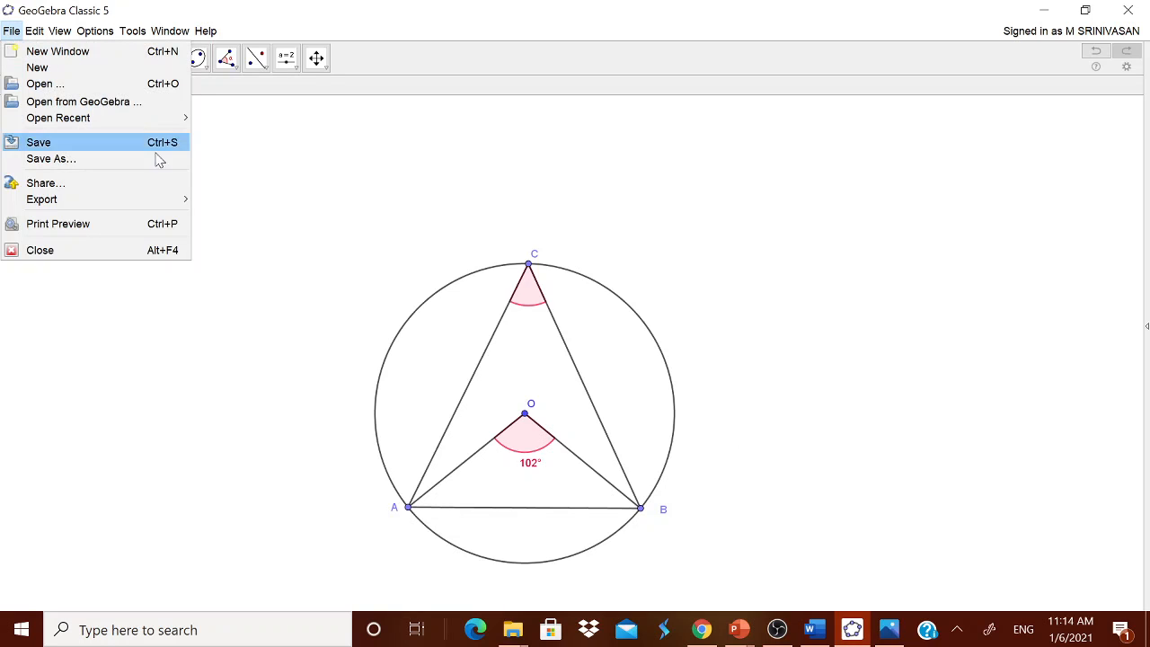
pyautogui.moveTo(134, 200)
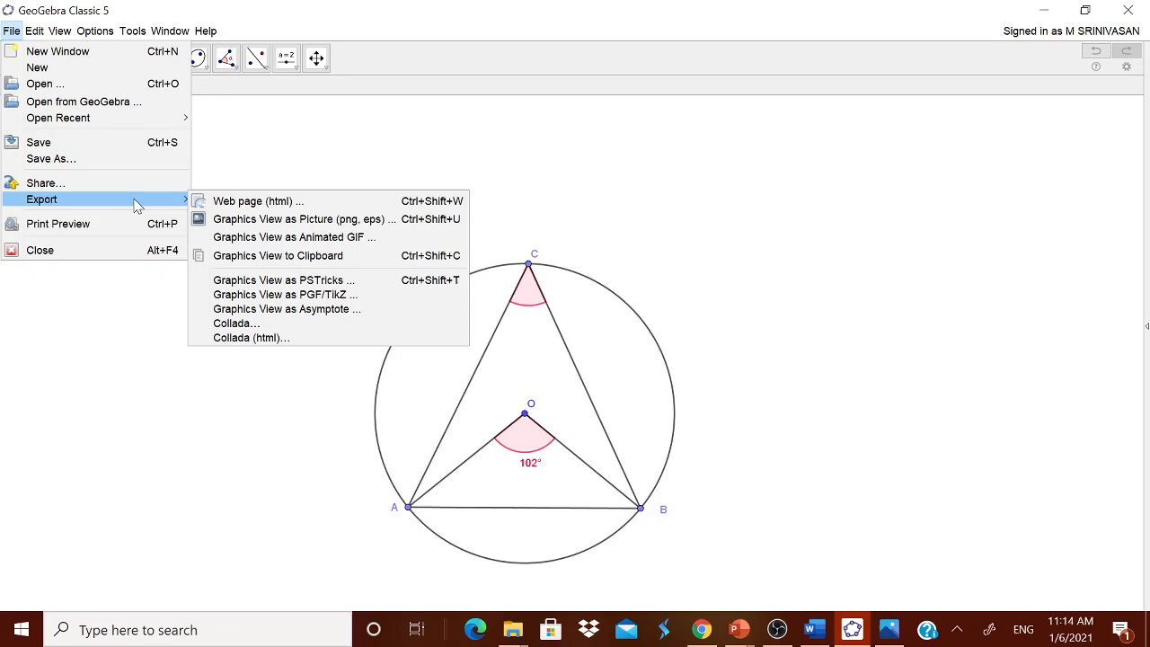
pyautogui.click(279, 256)
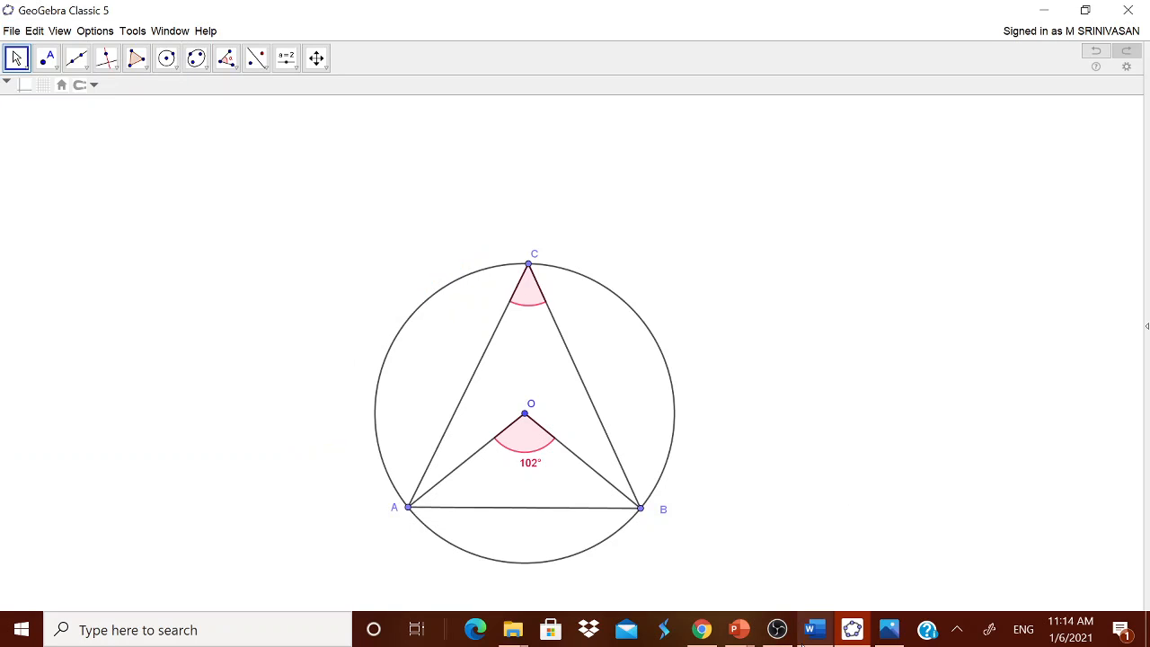
# Step: Switch to the Word document NOTES.docx and paste the copied circle figure below the question text
pyautogui.click(811, 632)
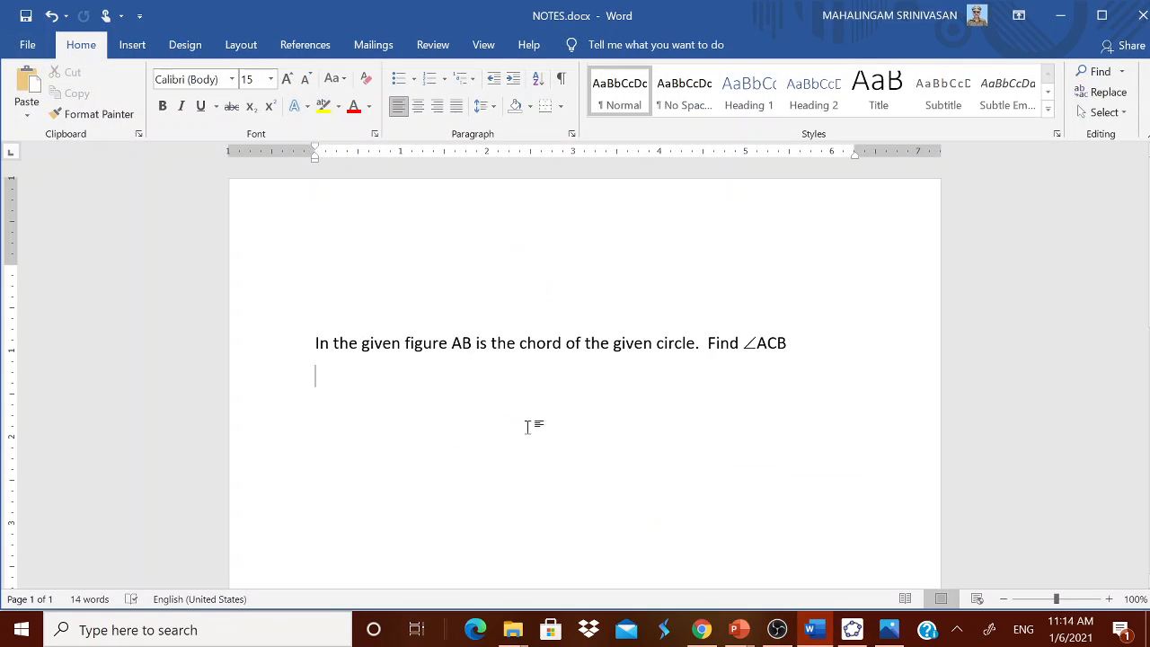
pyautogui.click(27, 86)
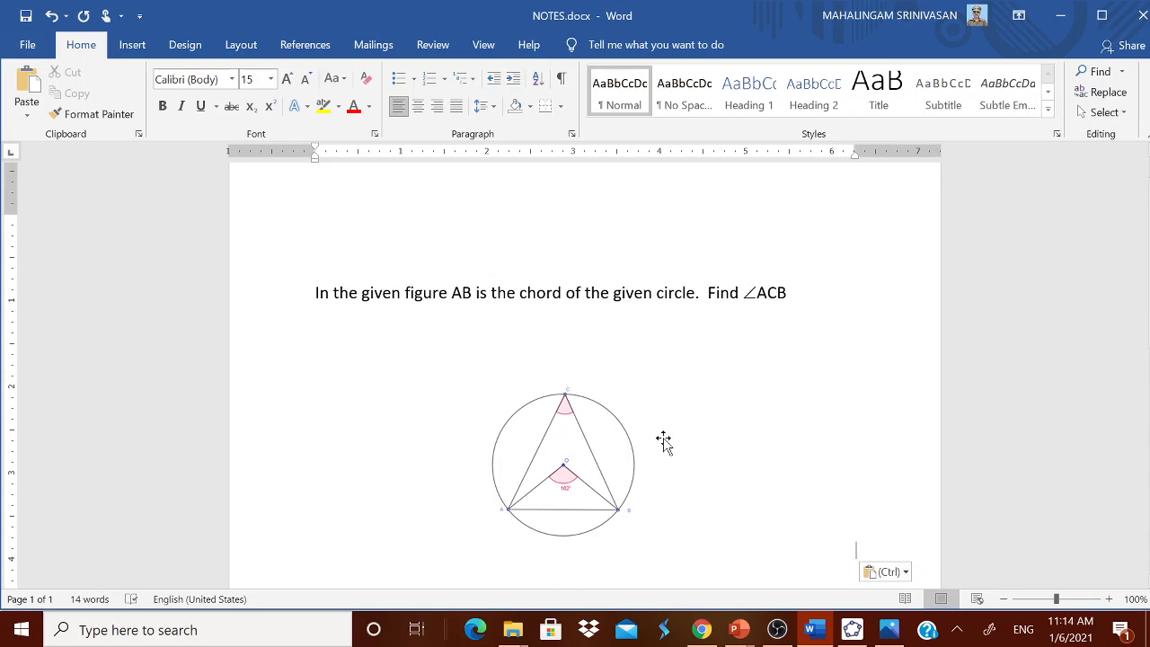
pyautogui.click(663, 440)
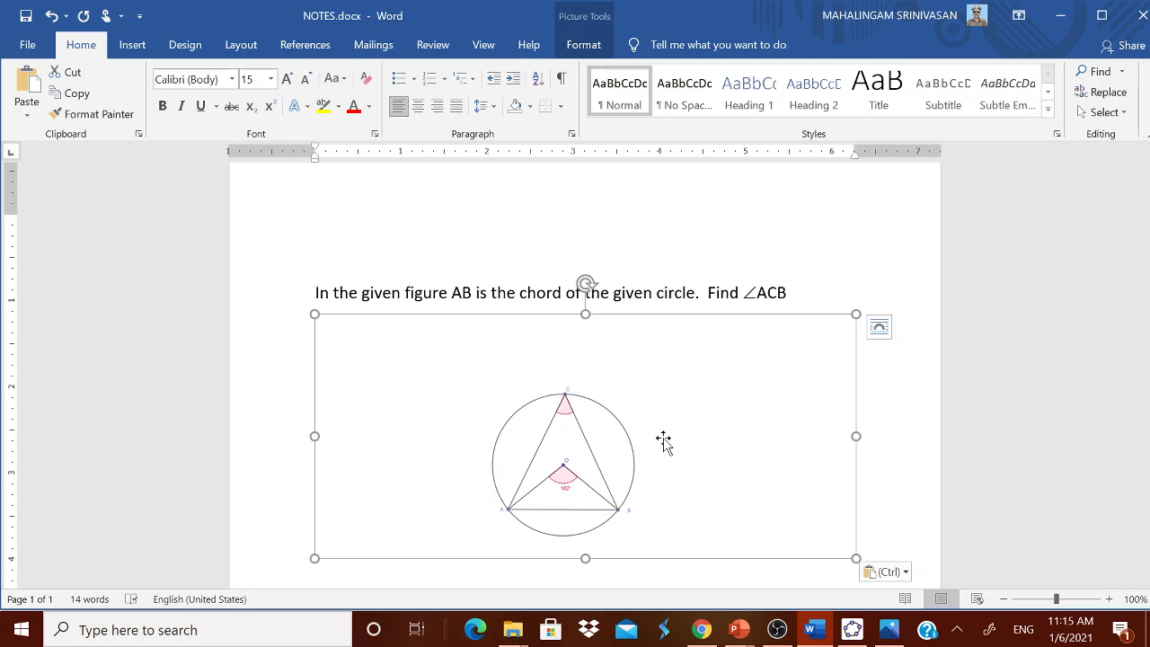
pyautogui.click(867, 539)
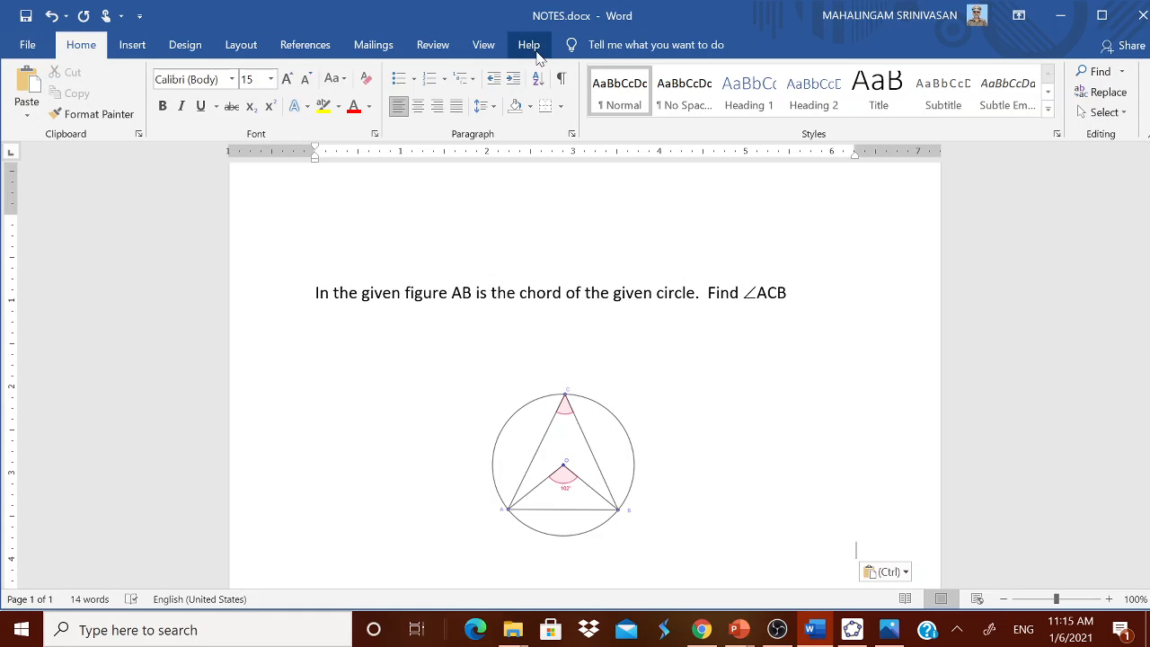
pyautogui.click(647, 416)
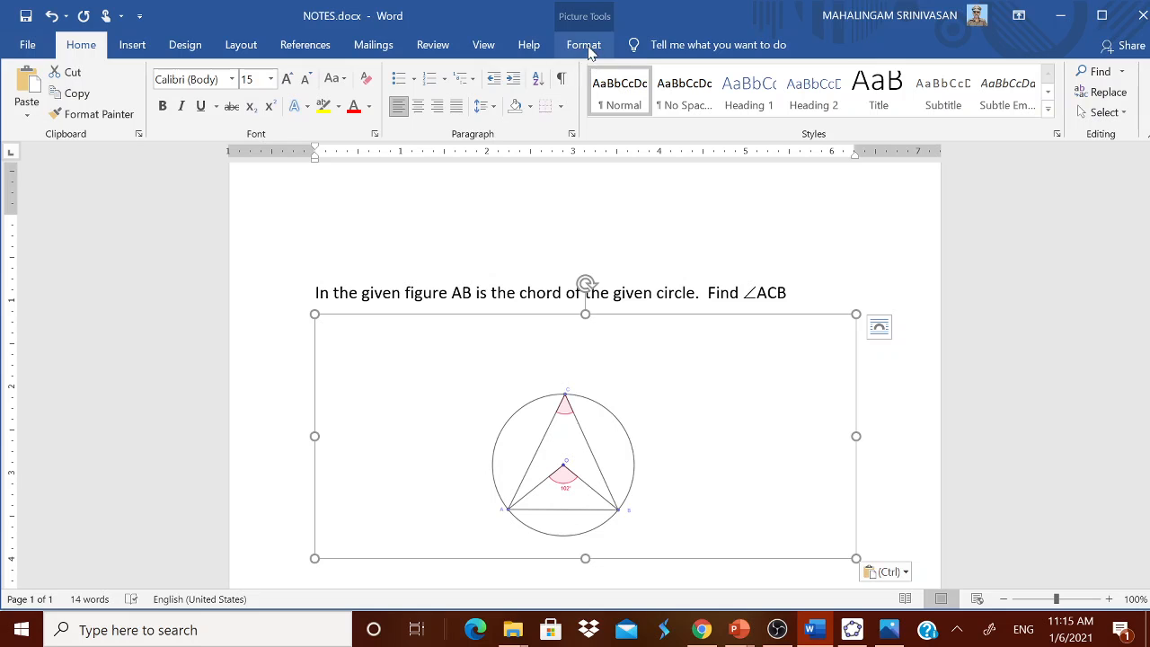
pyautogui.click(876, 401)
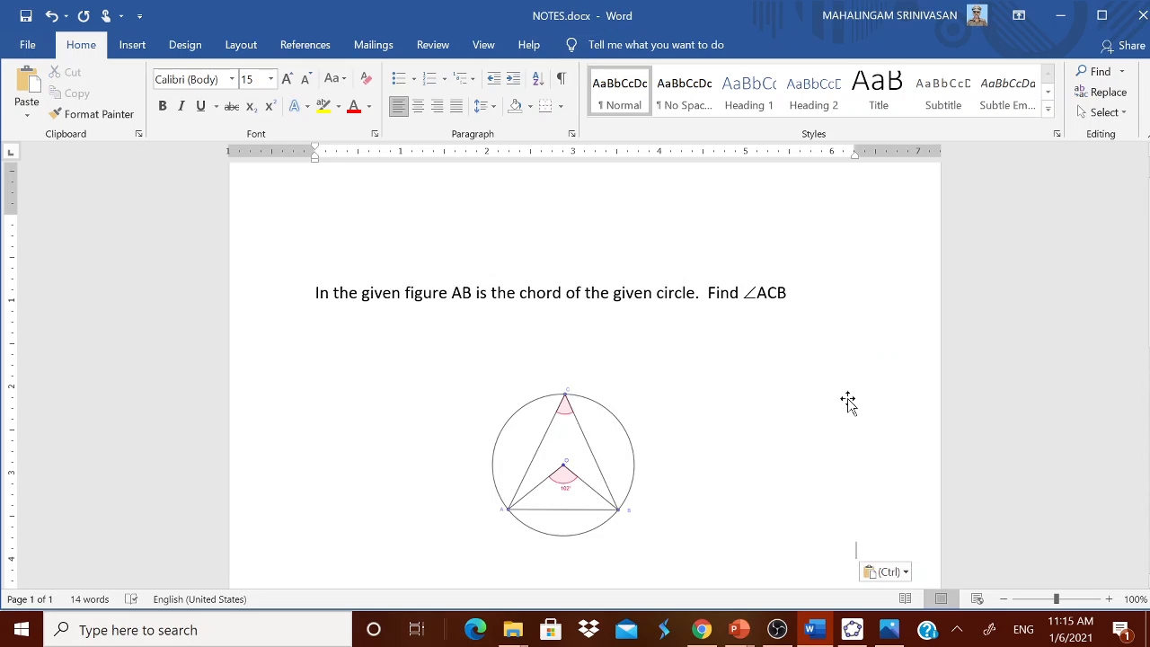
# Step: Crop the empty margins around the pasted circle figure to about 2.09" high by 1.86" wide
pyautogui.click(741, 439)
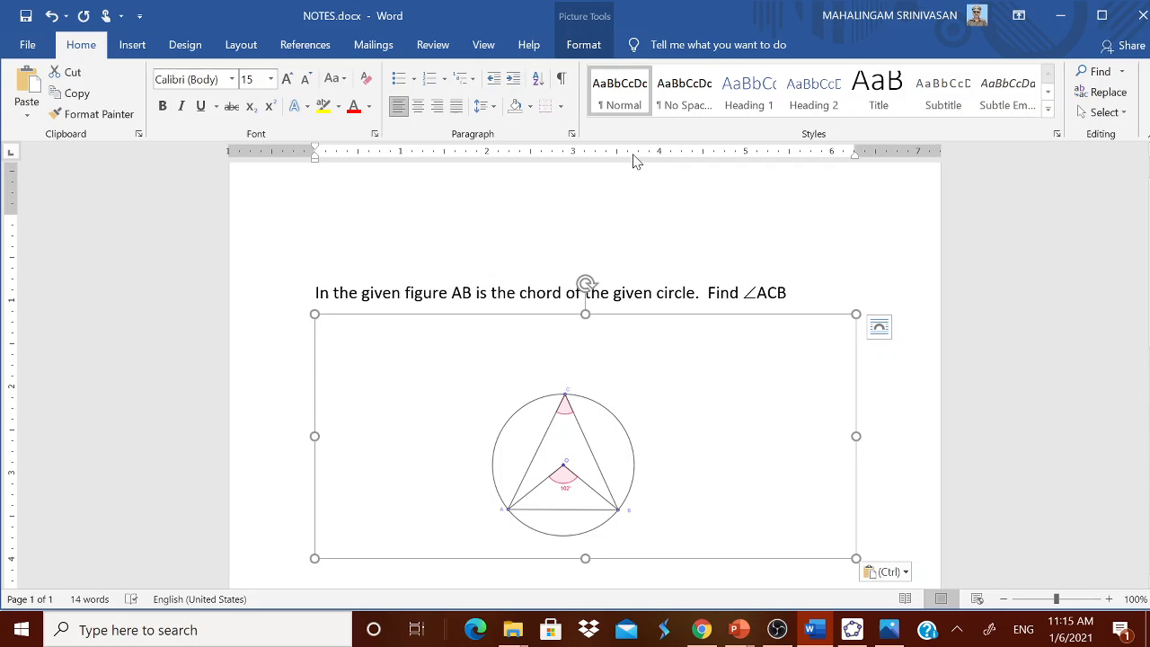
pyautogui.click(593, 50)
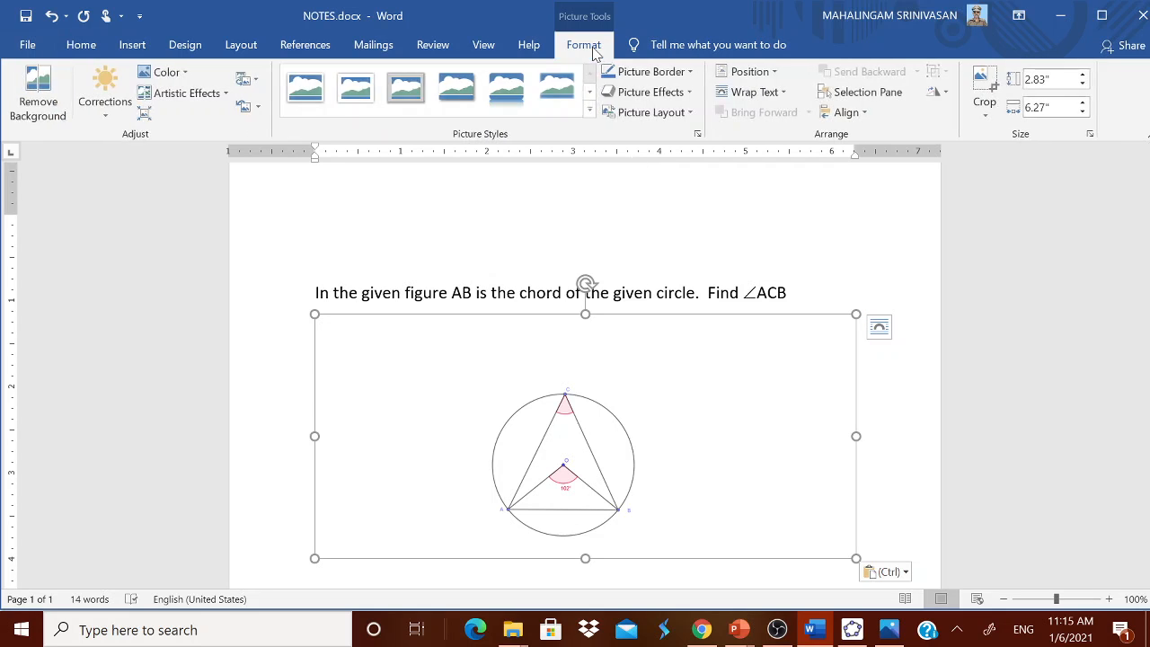
pyautogui.click(992, 126)
pyautogui.click(993, 138)
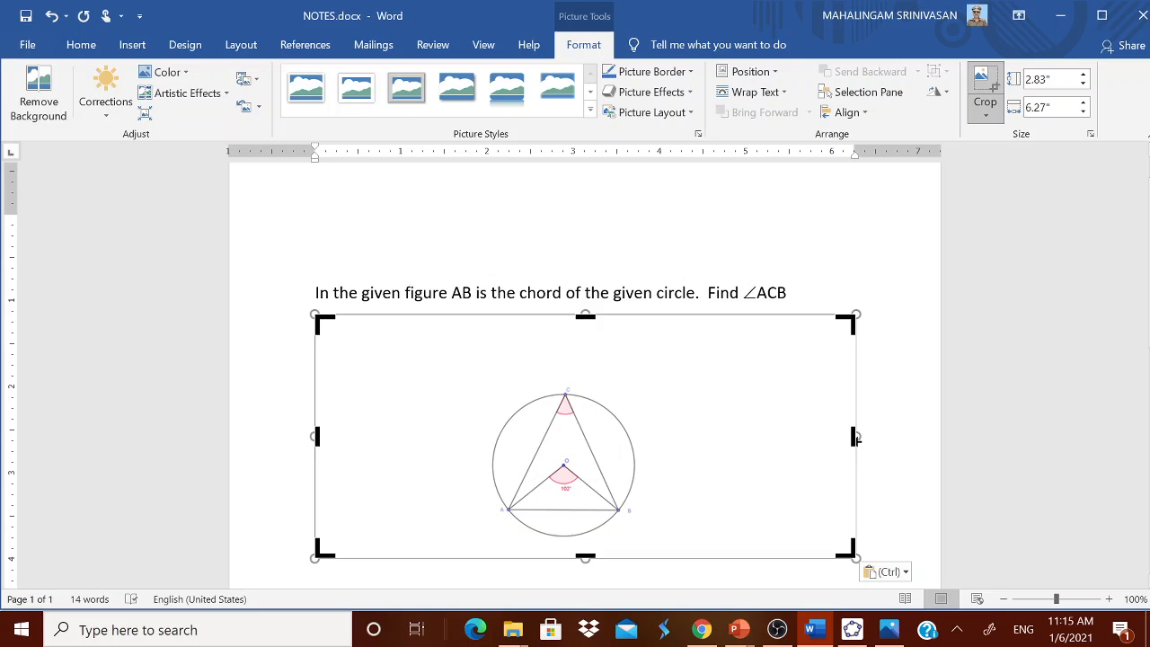
pyautogui.moveTo(854, 438); pyautogui.dragTo(643, 461)
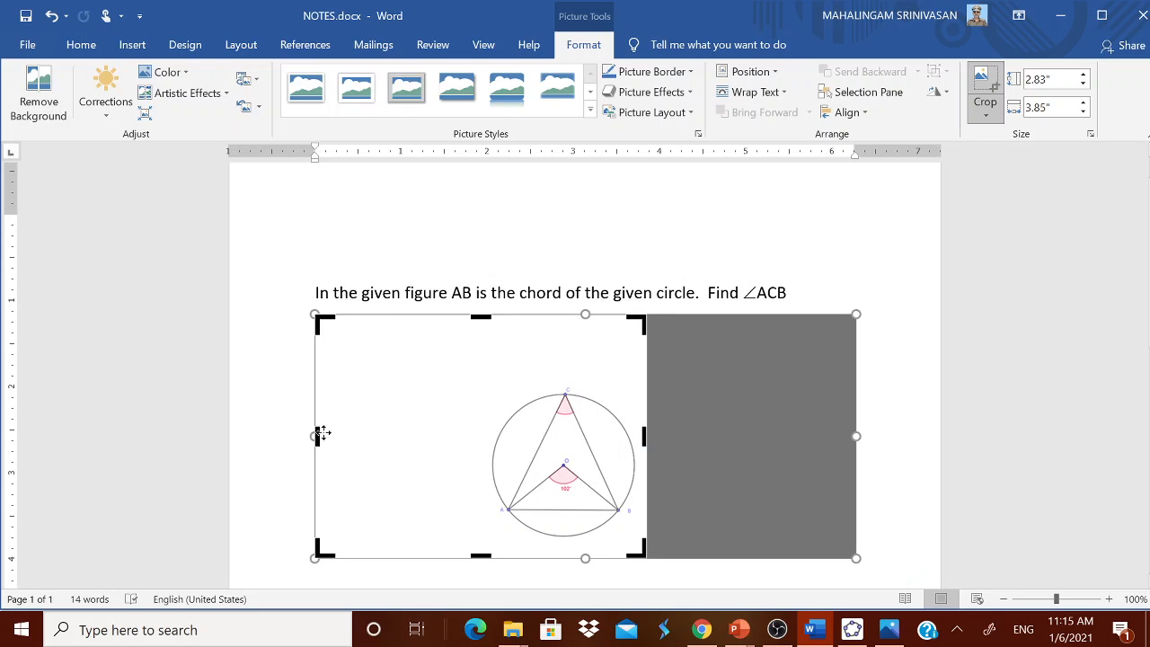
pyautogui.moveTo(315, 438); pyautogui.dragTo(486, 465)
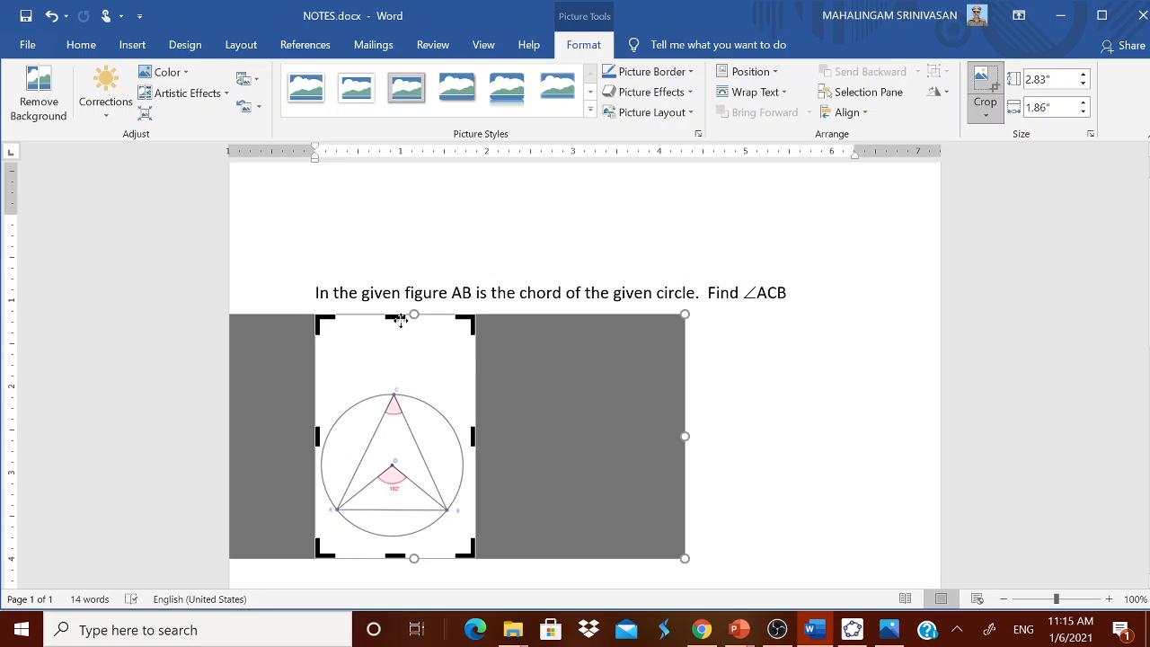
pyautogui.moveTo(396, 316); pyautogui.dragTo(393, 379)
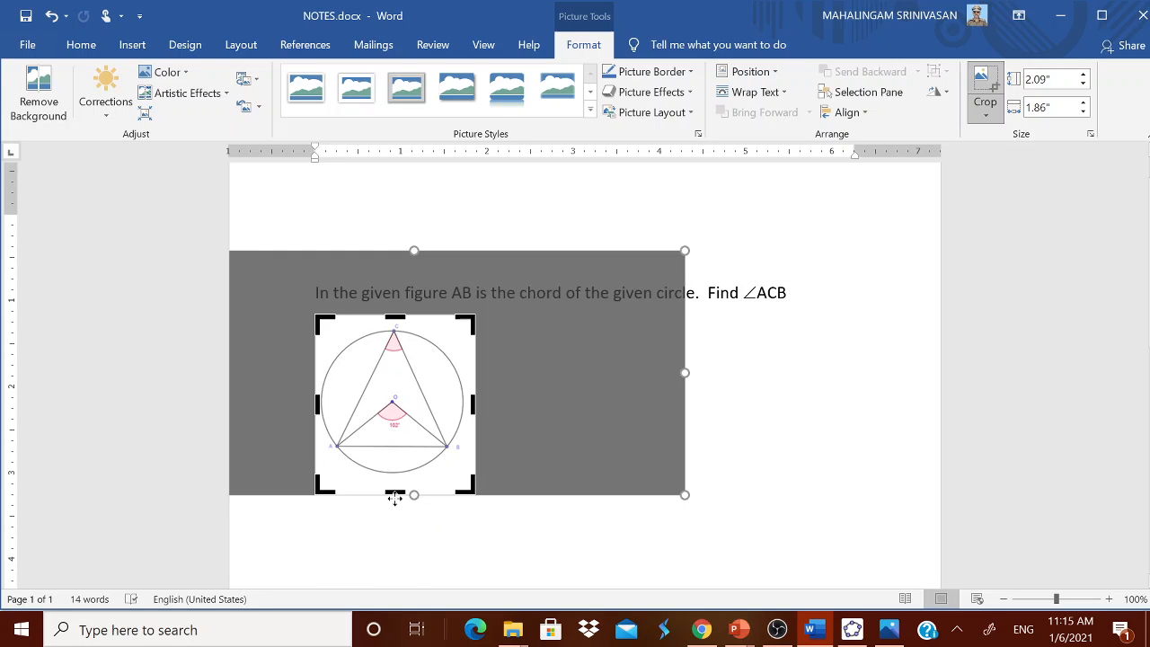
pyautogui.moveTo(391, 496)
pyautogui.mouseDown()
pyautogui.moveTo(393, 478)
pyautogui.moveTo(394, 494)
pyautogui.mouseUp()
pyautogui.click(441, 565)
pyautogui.click(745, 525)
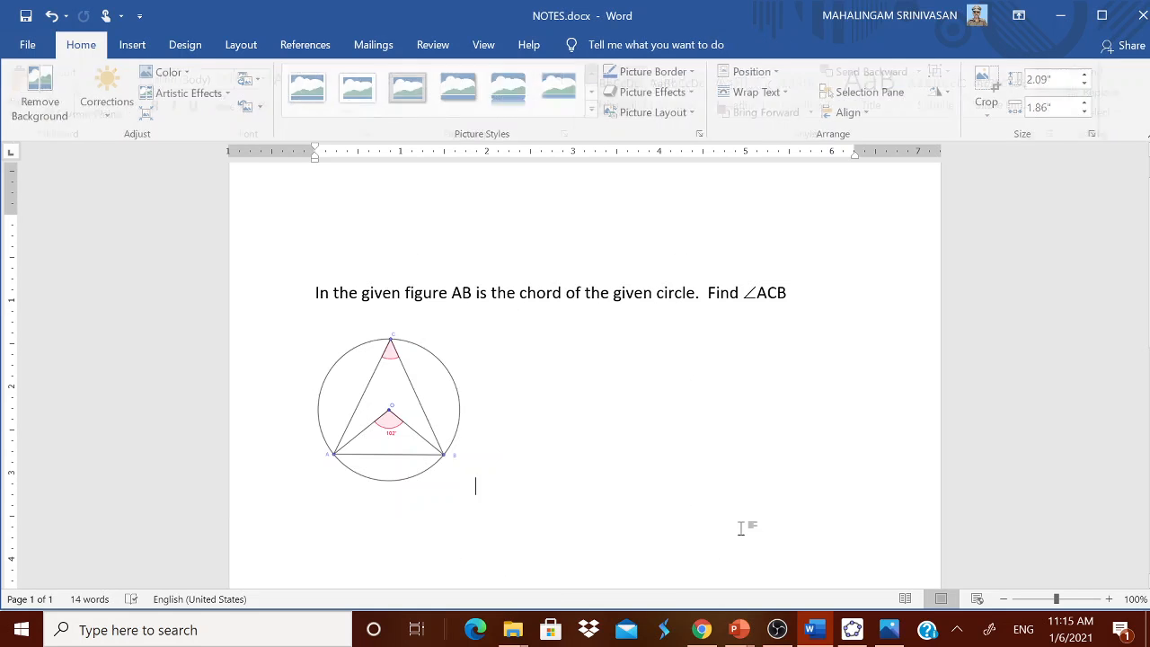
# Step: Try to reposition the cropped picture while it is still in line with the text
pyautogui.click(438, 464)
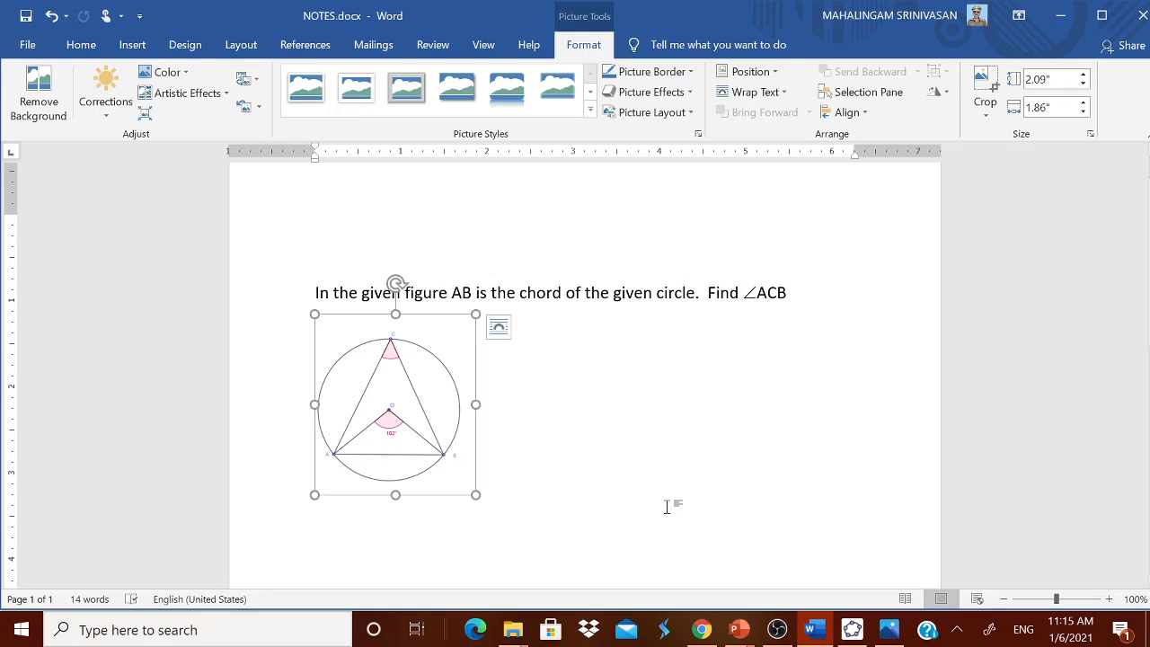
pyautogui.click(667, 507)
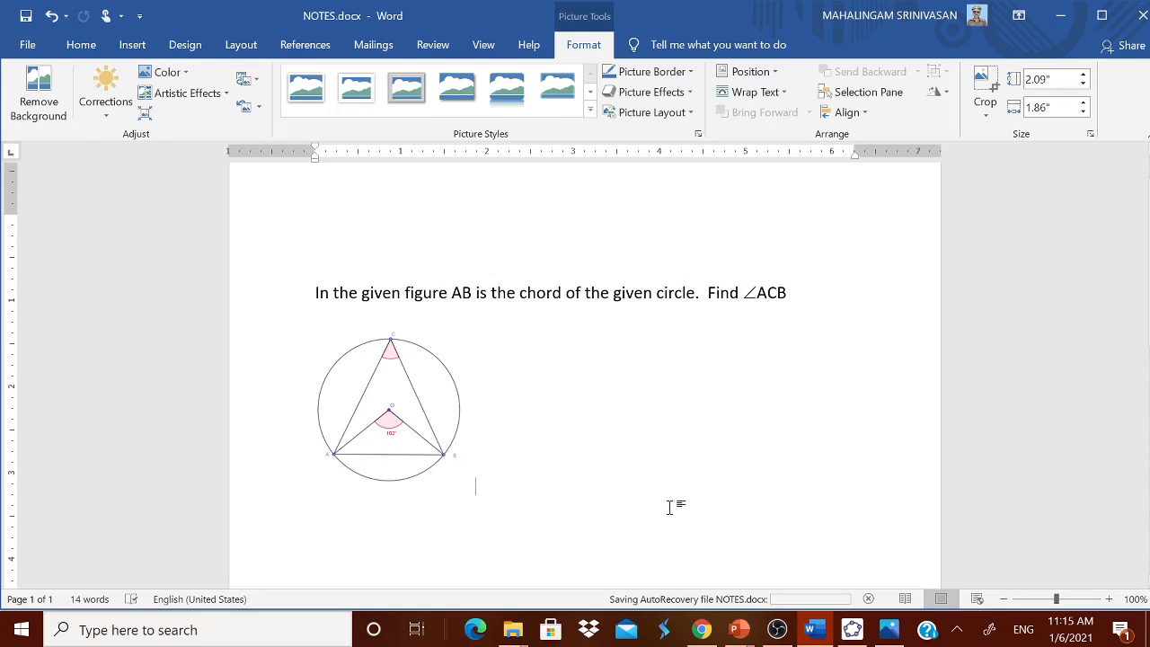
pyautogui.click(451, 442)
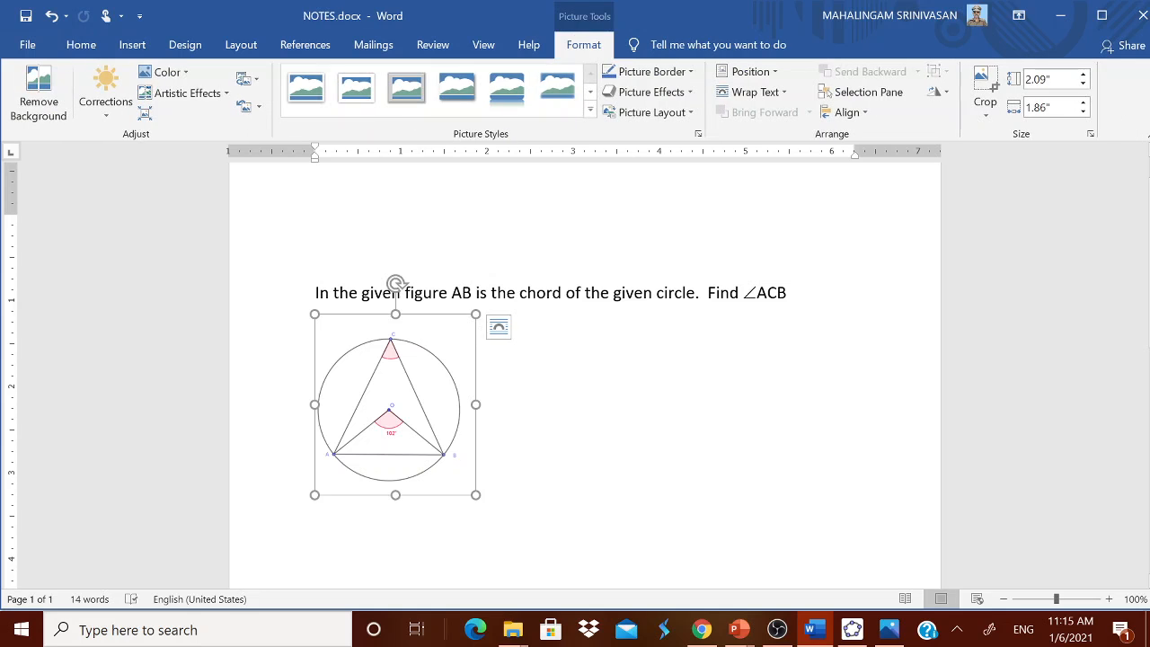
pyautogui.click(784, 94)
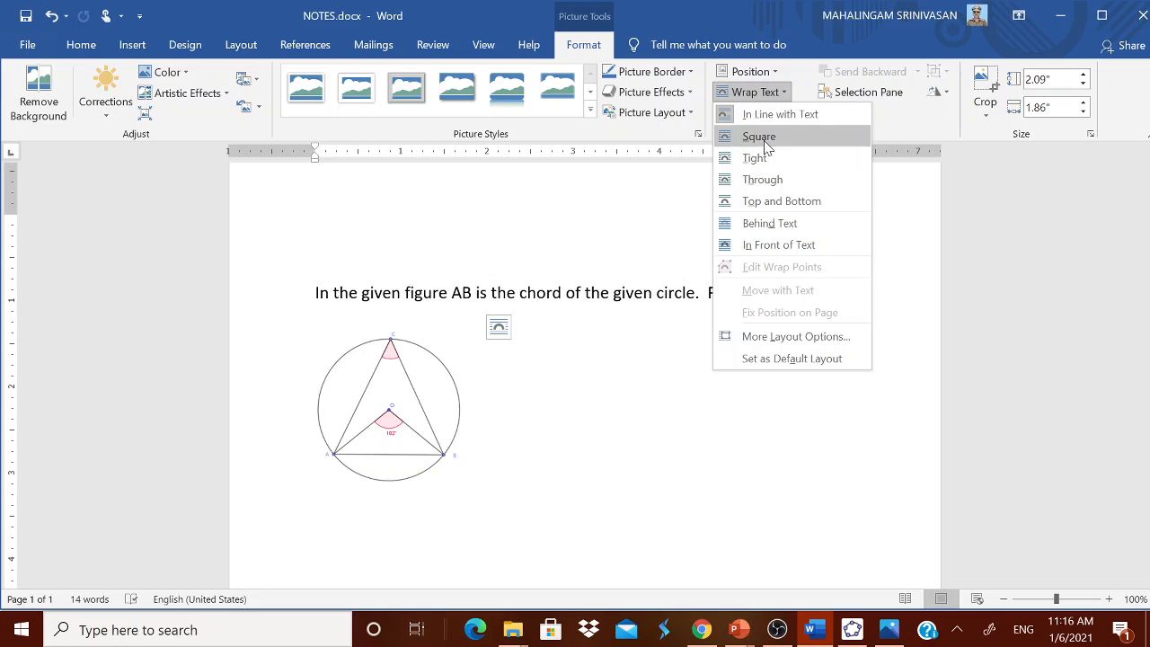
pyautogui.click(1026, 374)
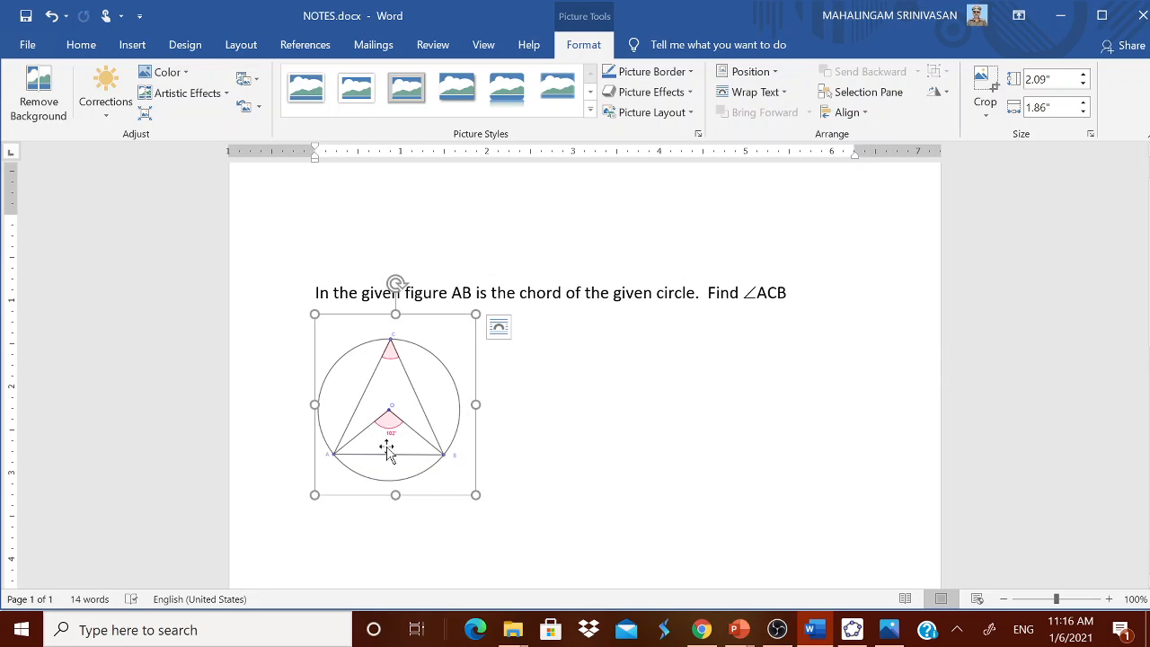
pyautogui.moveTo(388, 449); pyautogui.dragTo(388, 425)
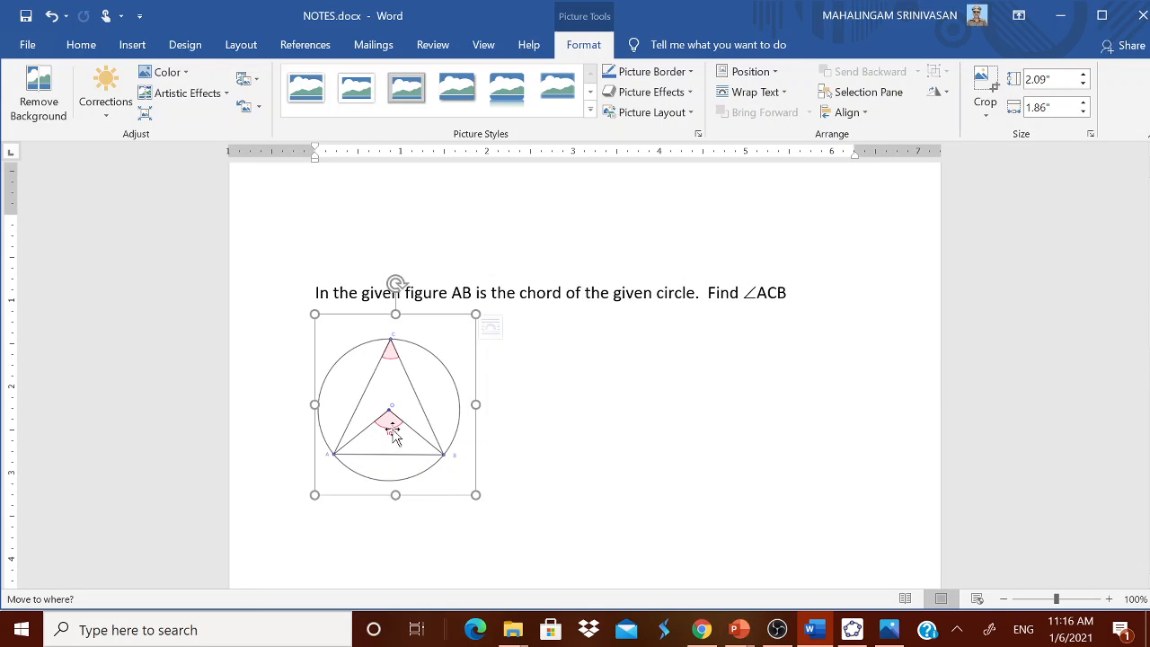
pyautogui.click(640, 468)
# Step: Set the picture's text wrapping to Tight, place it to the right of the question text, and deselect it
pyautogui.doubleClick(436, 431)
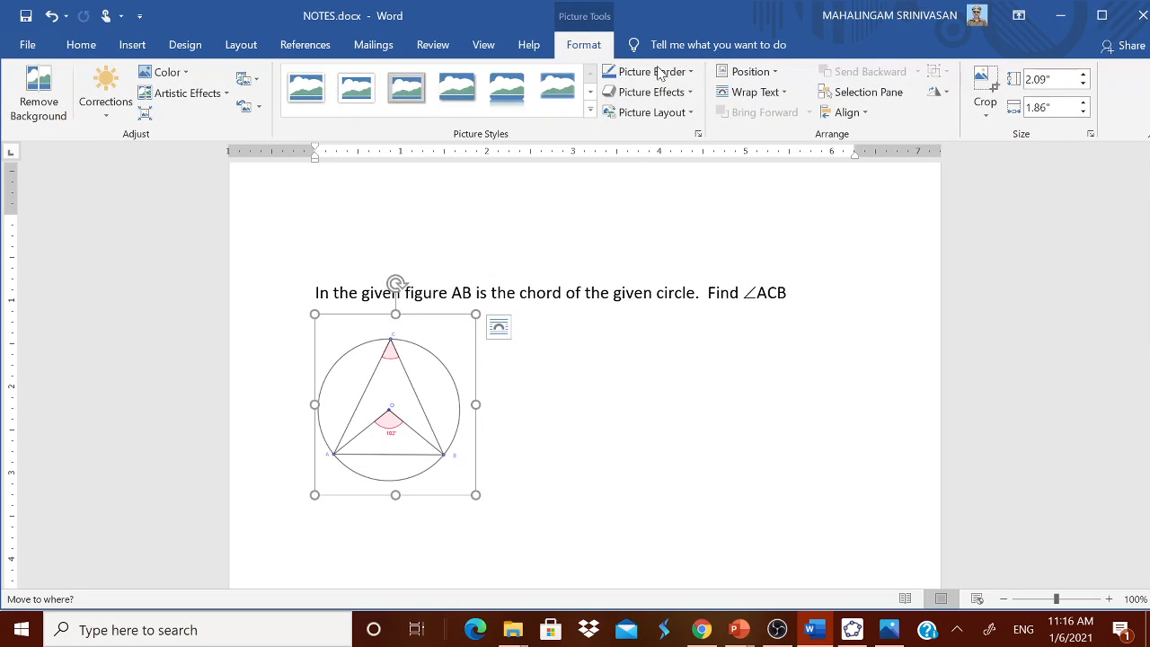
pyautogui.click(764, 94)
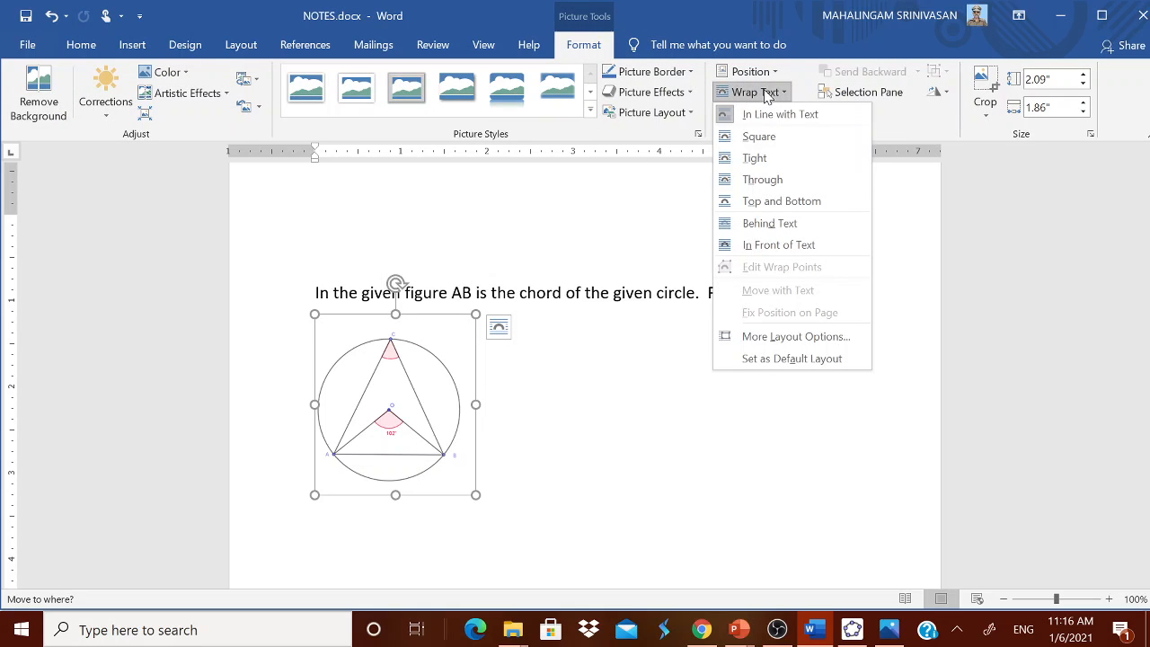
pyautogui.click(770, 159)
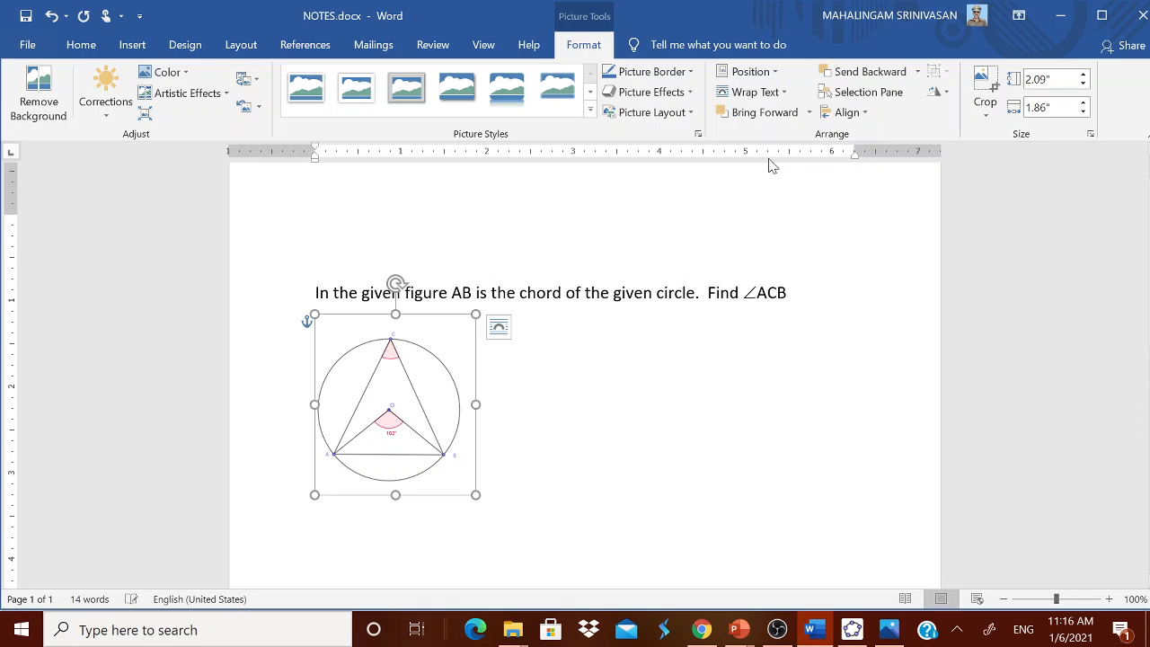
pyautogui.moveTo(431, 406); pyautogui.dragTo(789, 329)
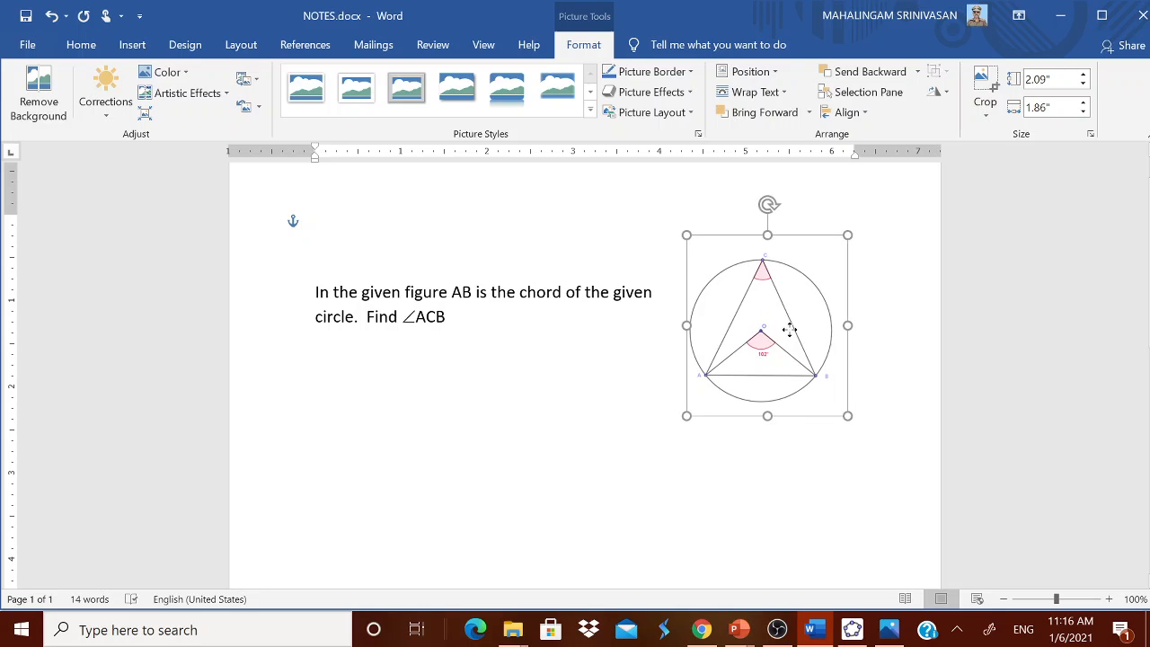
pyautogui.click(809, 483)
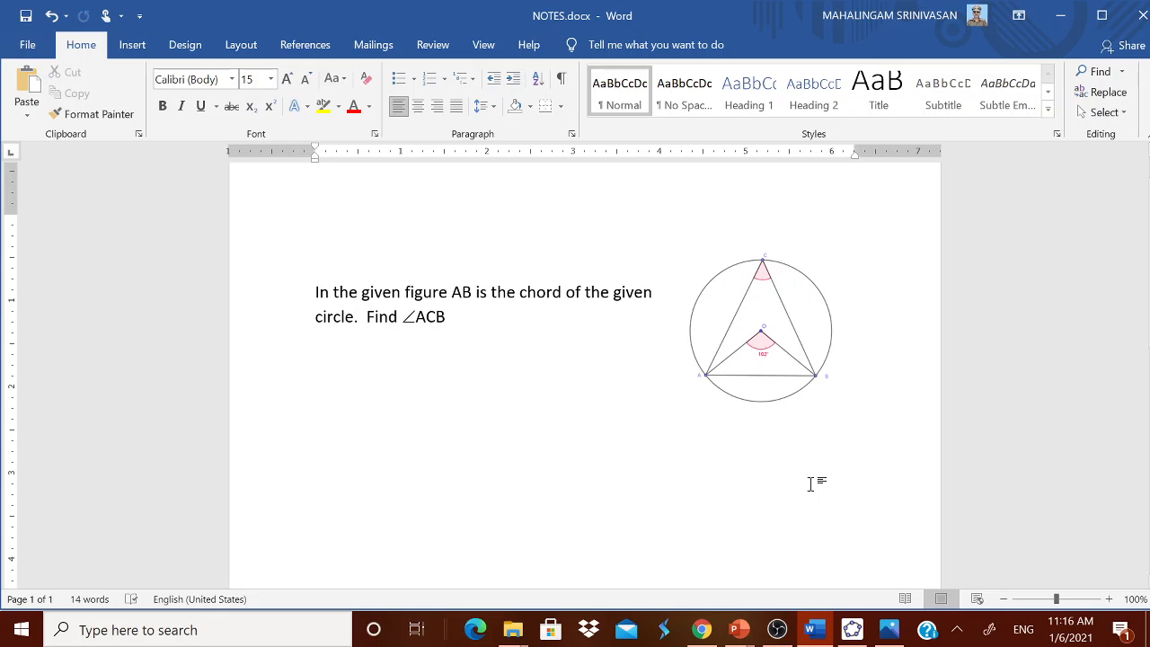
# Step: Switch to GeoGebra and export the graphics view with the circle figure to the clipboard
pyautogui.click(887, 631)
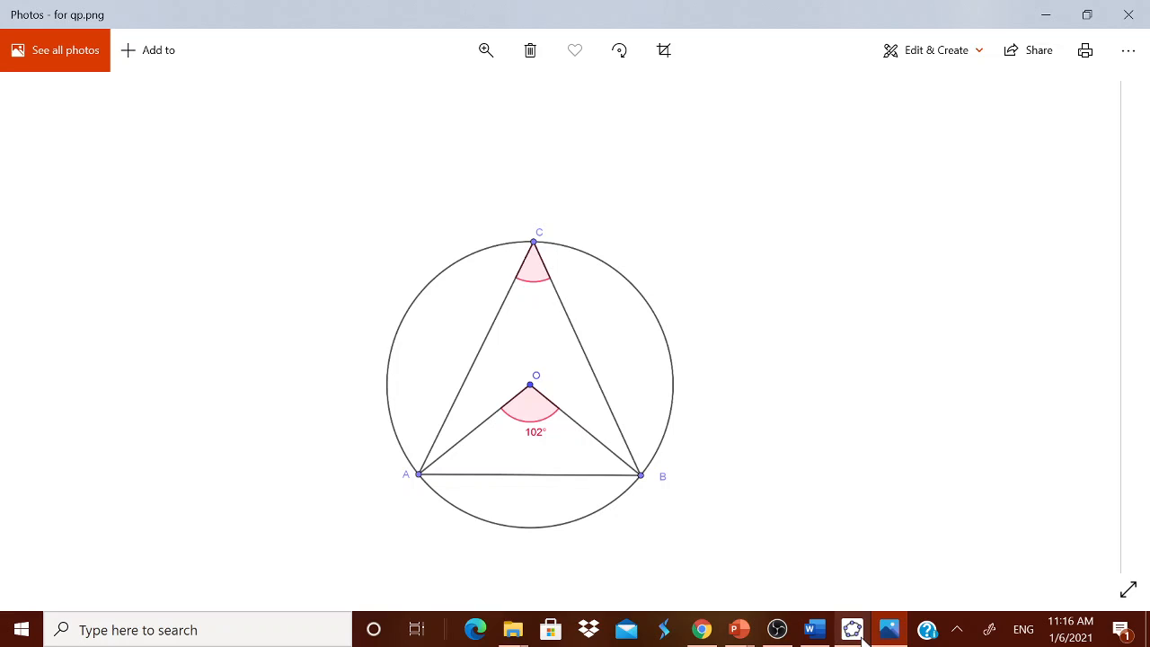
pyautogui.click(861, 638)
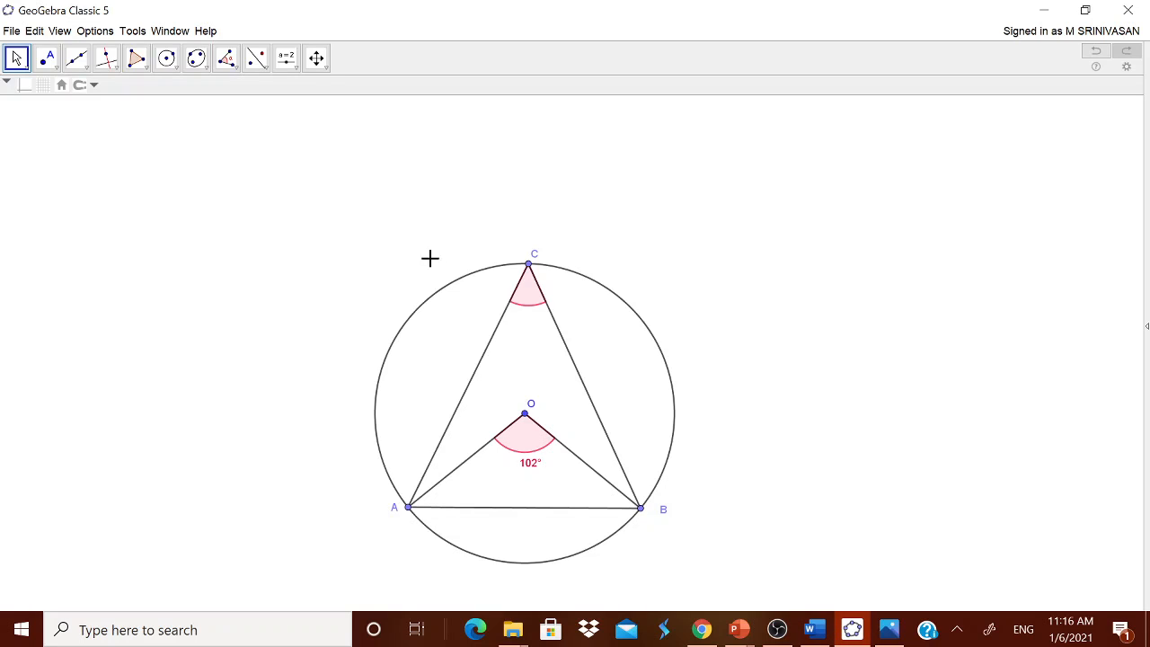
pyautogui.click(13, 33)
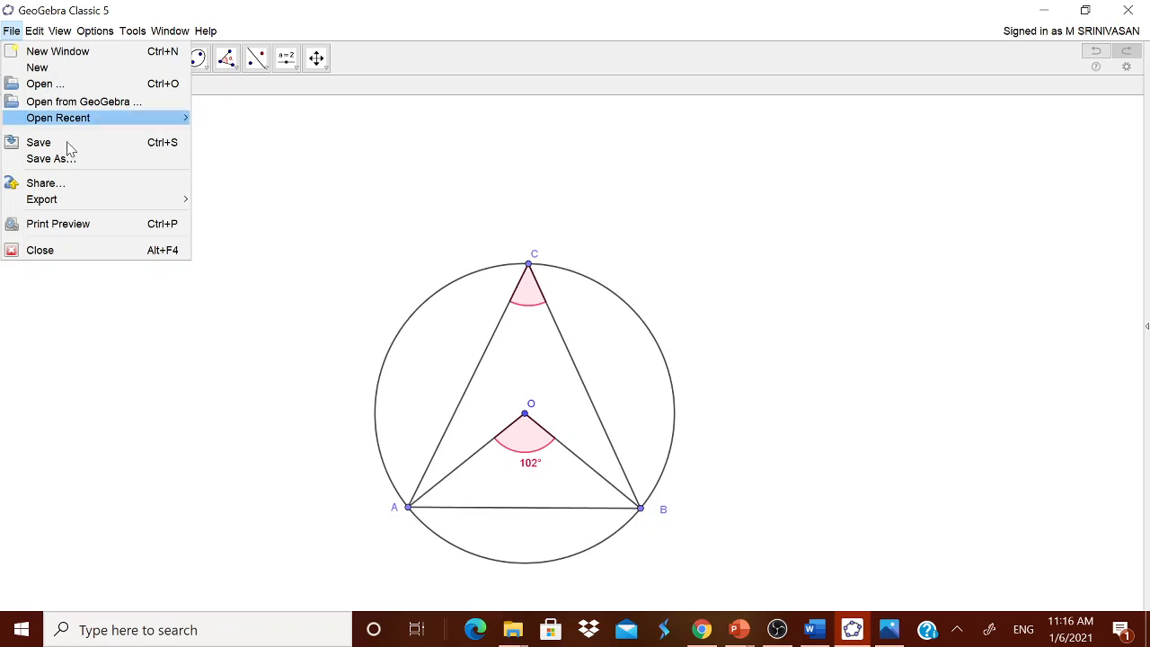
pyautogui.moveTo(83, 200)
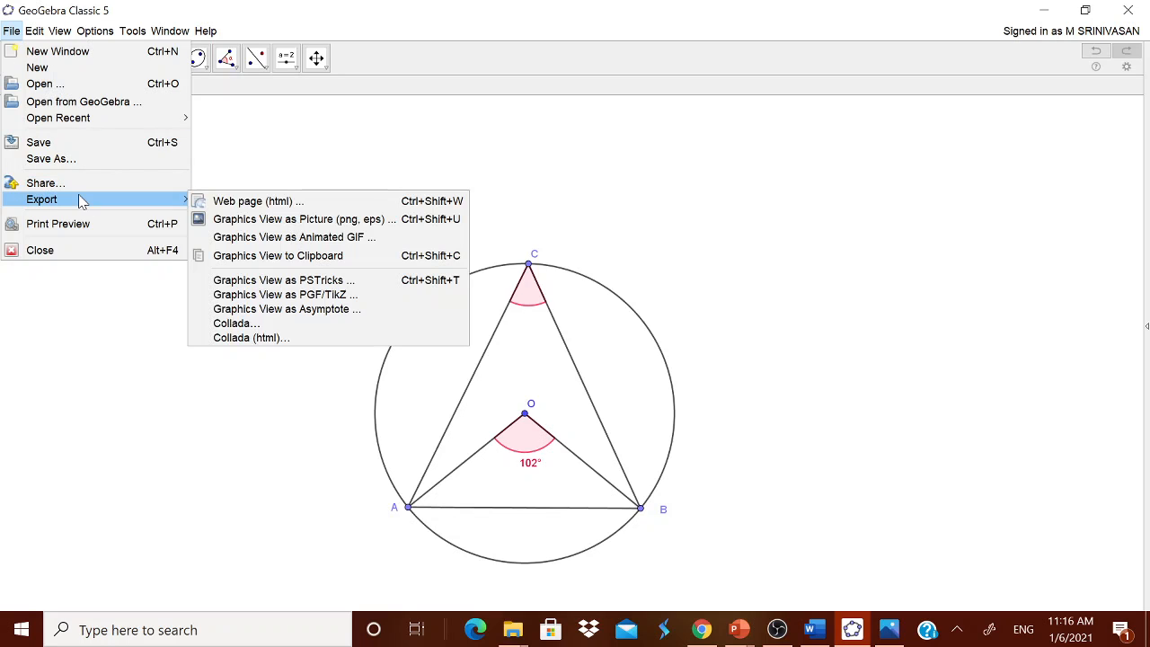
pyautogui.click(329, 257)
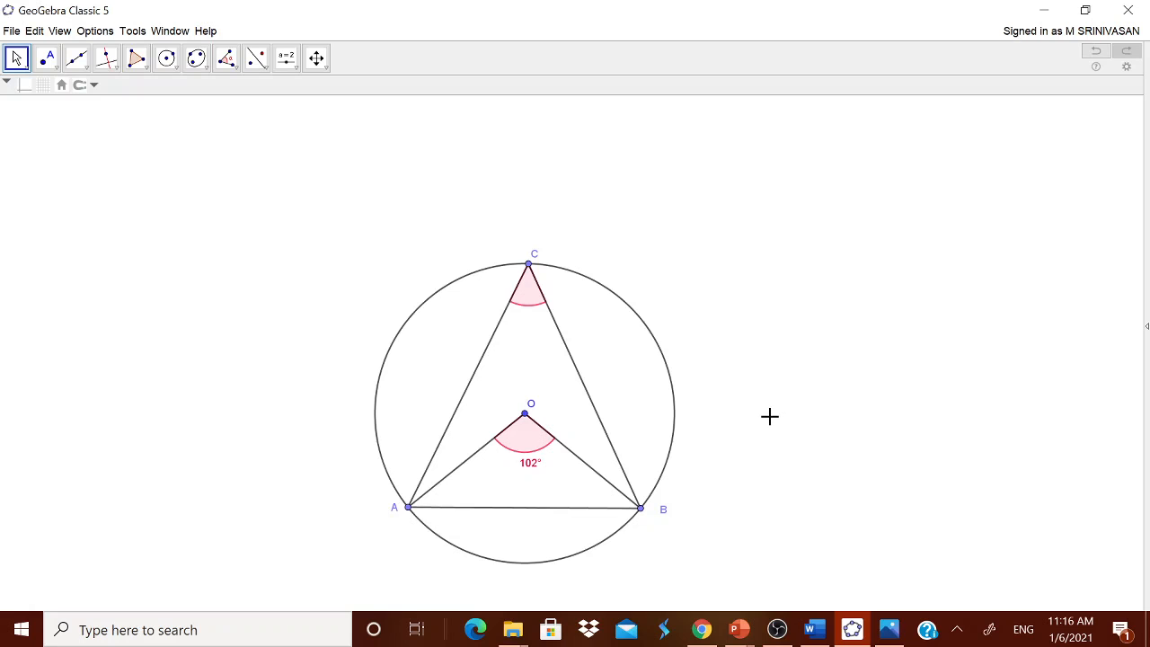
# Step: Switch to the PowerPoint presentation DEMO.pptx and paste the copied circle figure onto the question slide
pyautogui.moveTo(744, 633)
pyautogui.click(833, 578)
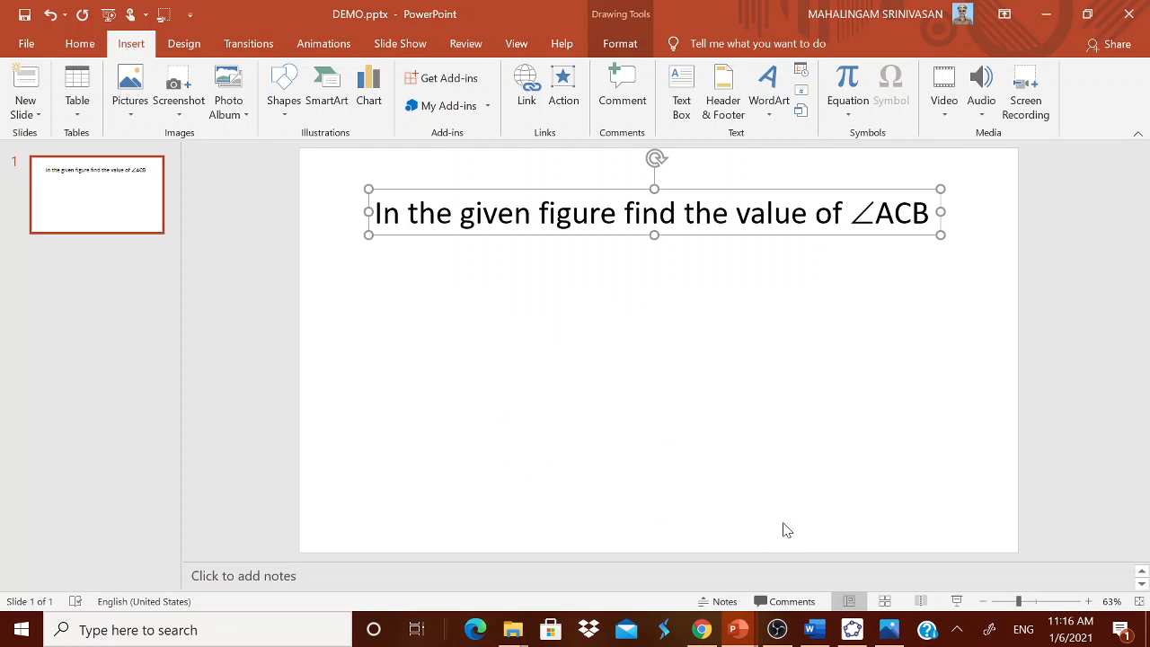
pyautogui.click(719, 419)
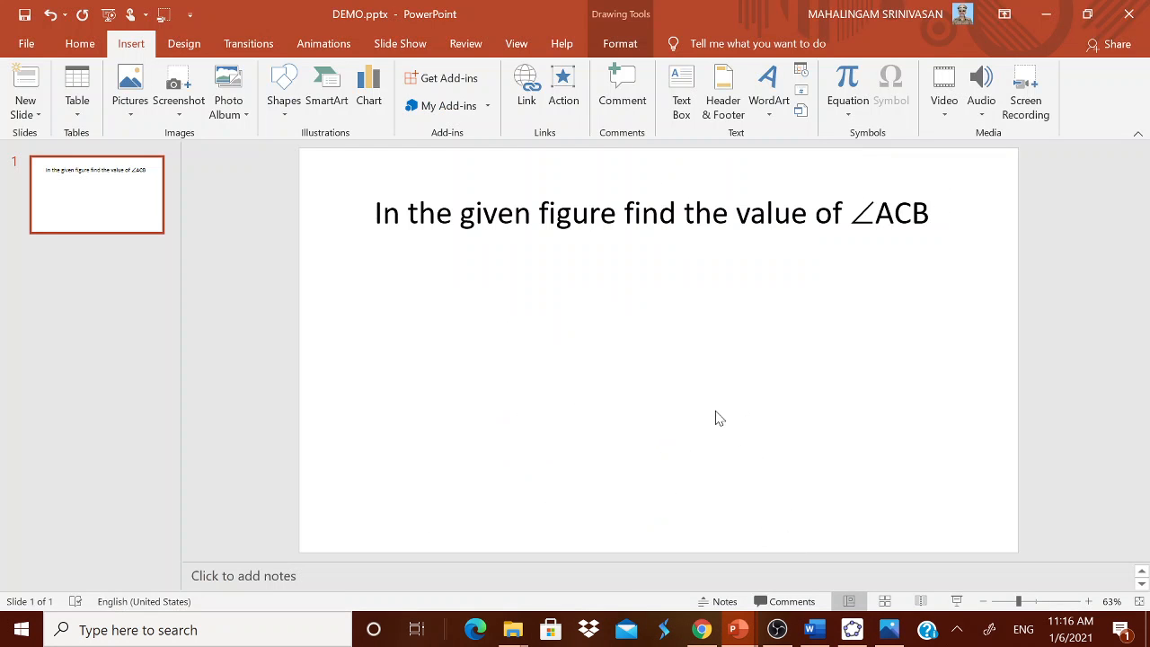
pyautogui.click(79, 44)
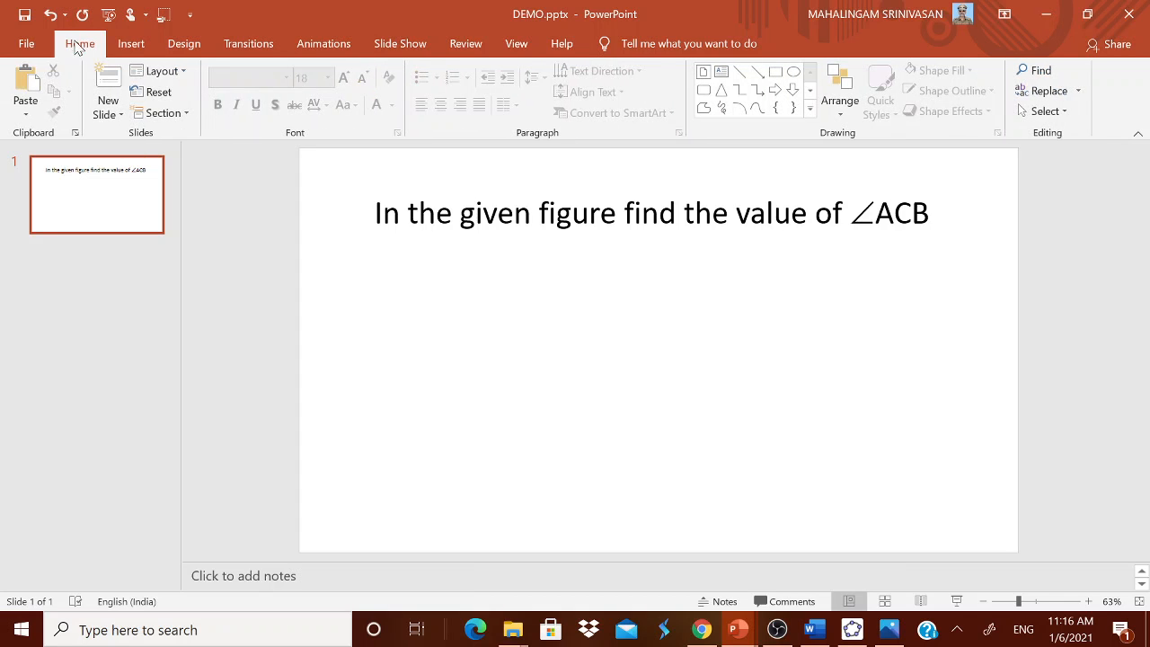
pyautogui.click(27, 83)
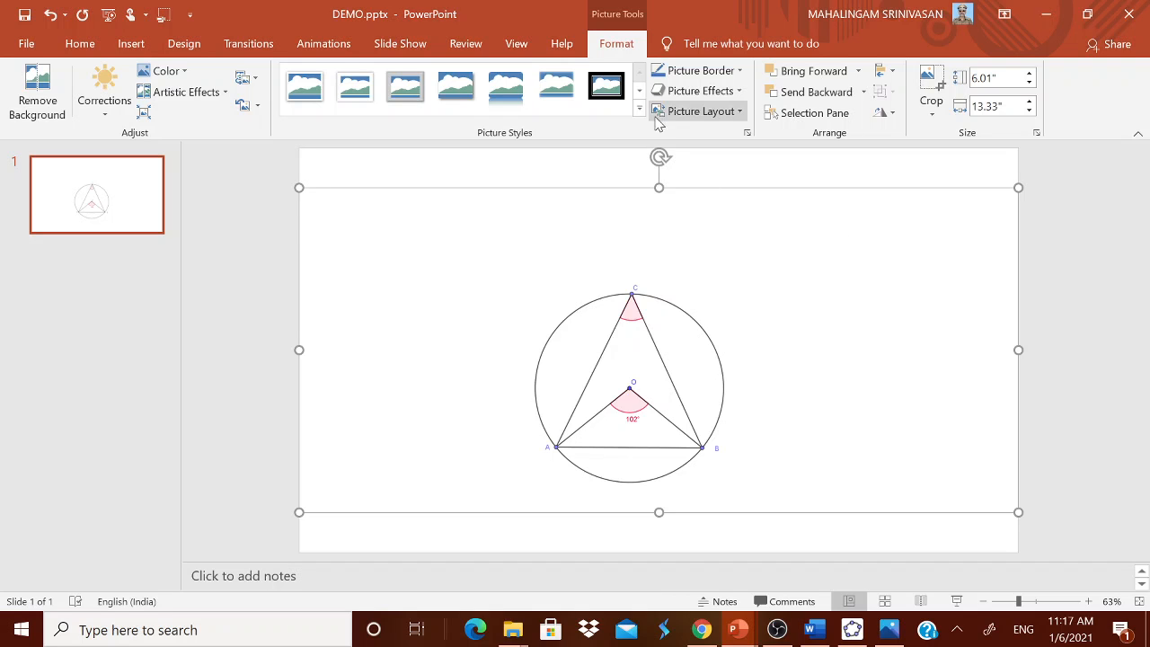
# Step: Crop the empty margins around the pasted circle figure to about 3.87" high by 4.27" wide
pyautogui.click(932, 113)
pyautogui.click(940, 135)
pyautogui.moveTo(659, 188); pyautogui.dragTo(659, 283)
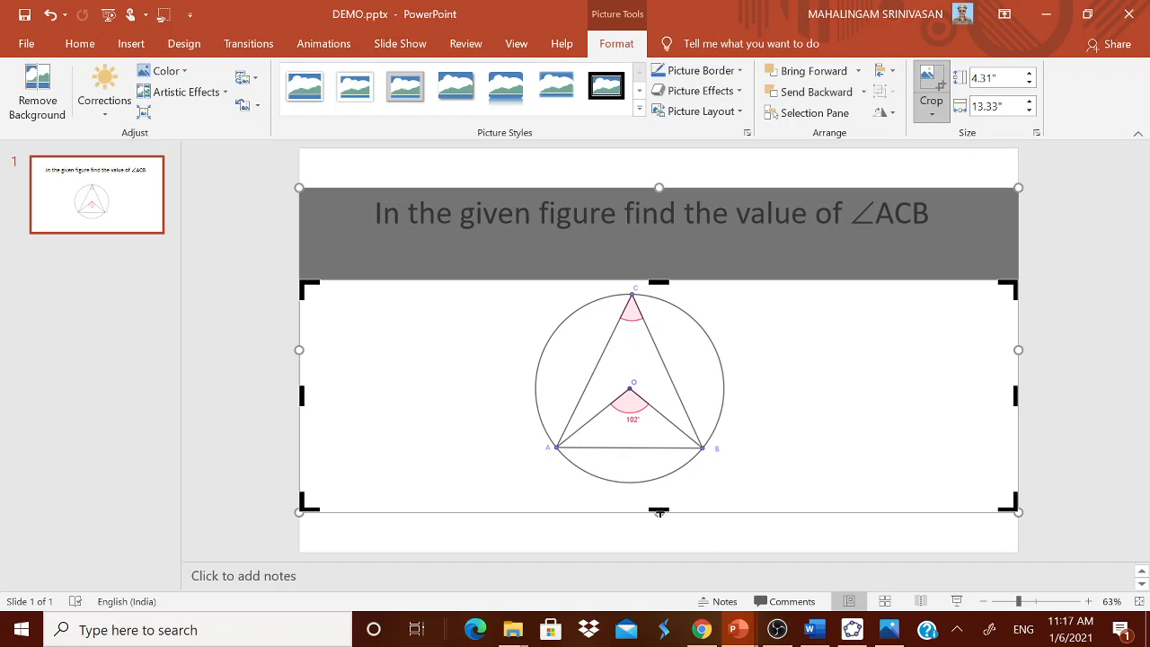
pyautogui.moveTo(660, 512); pyautogui.dragTo(659, 486)
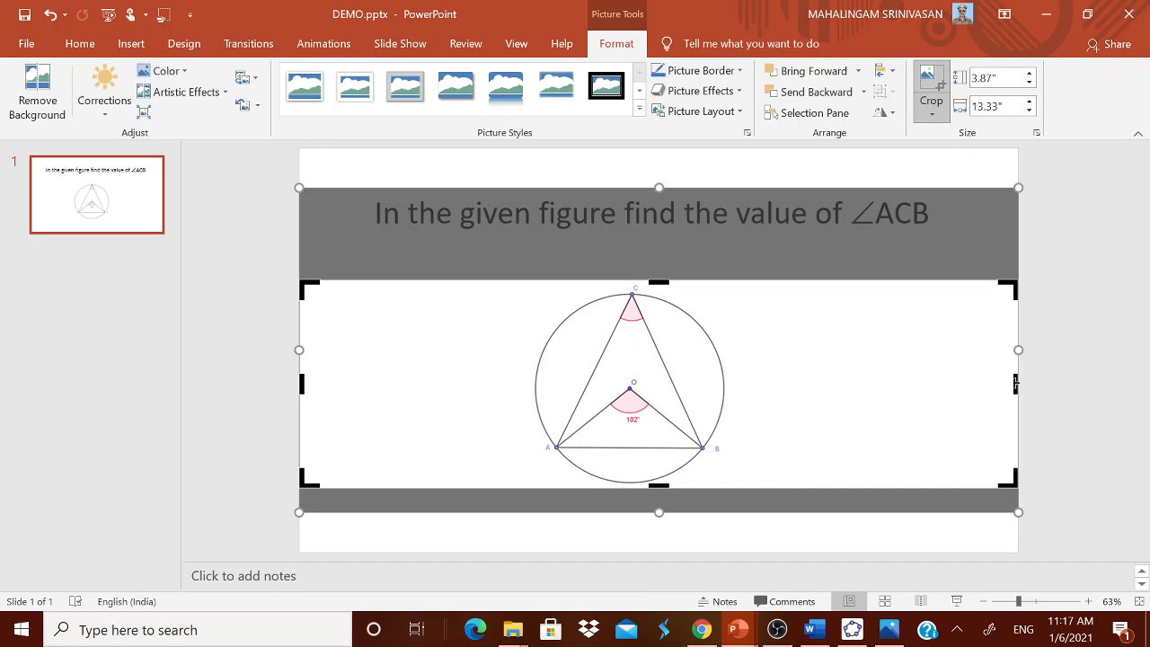
pyautogui.moveTo(1016, 382); pyautogui.dragTo(749, 416)
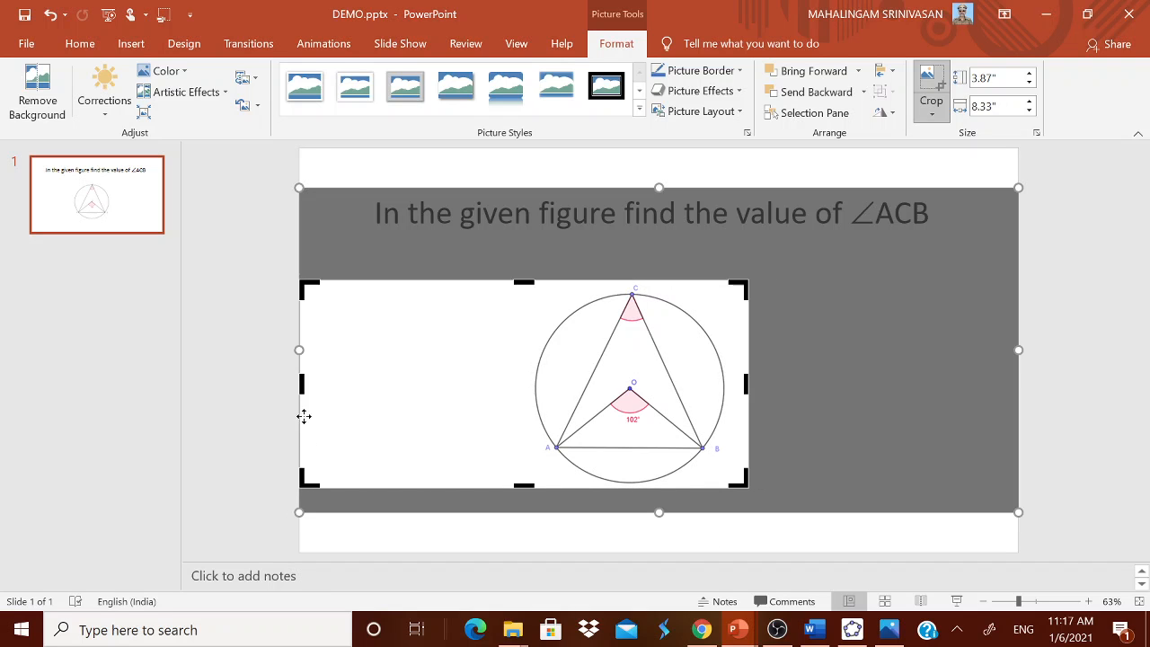
pyautogui.moveTo(302, 388); pyautogui.dragTo(520, 405)
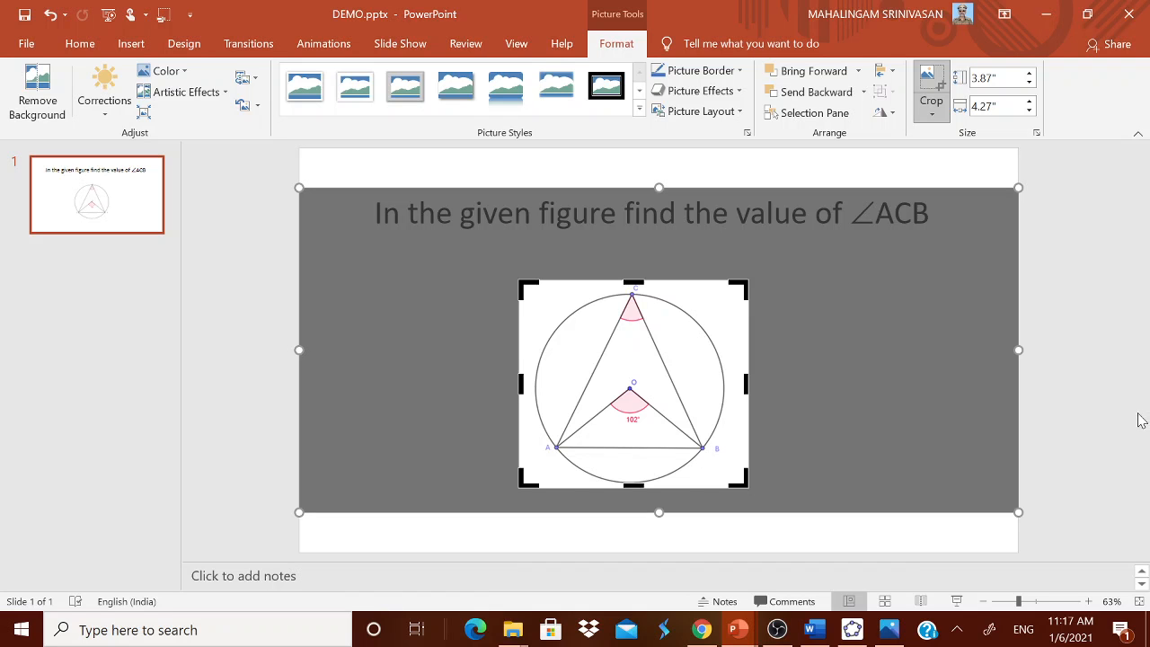
pyautogui.click(1027, 433)
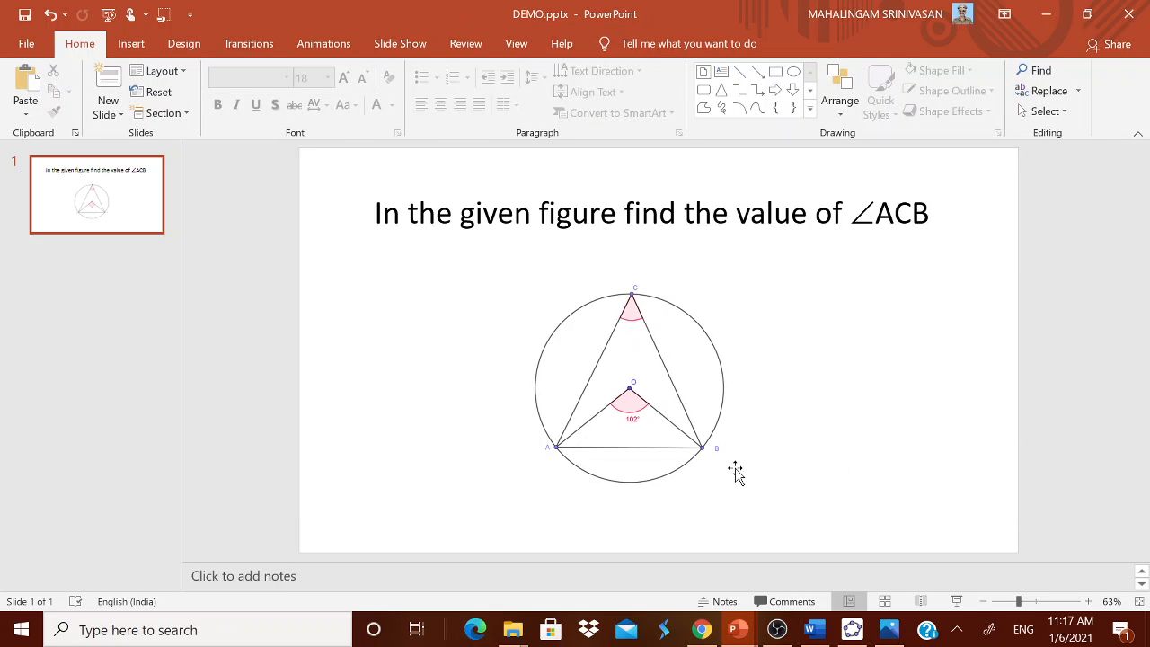
# Step: Move the cropped figure slightly right and up below the question text, and switch back to GeoGebra
pyautogui.click(716, 437)
pyautogui.moveTo(715, 436); pyautogui.dragTo(745, 436)
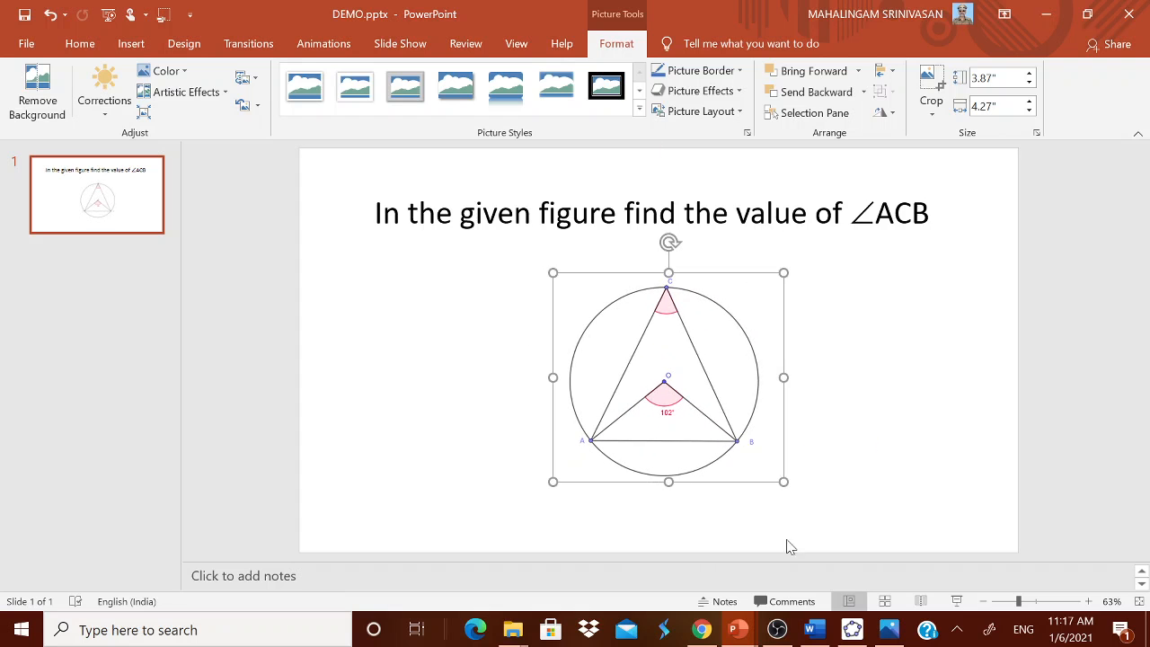
pyautogui.click(852, 636)
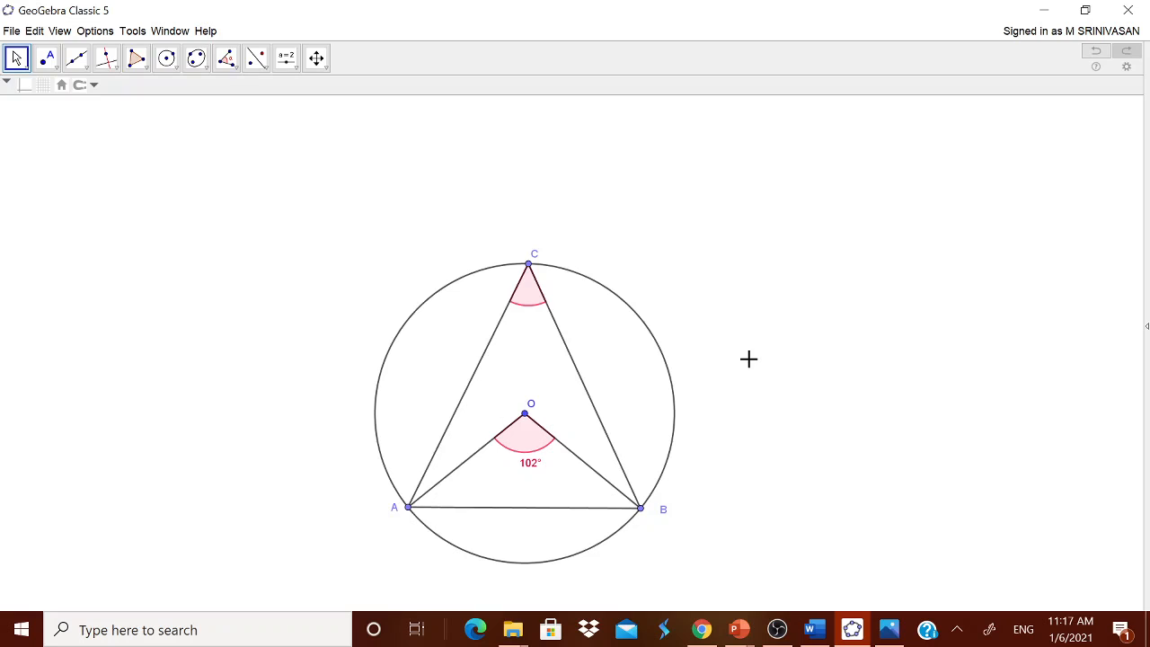